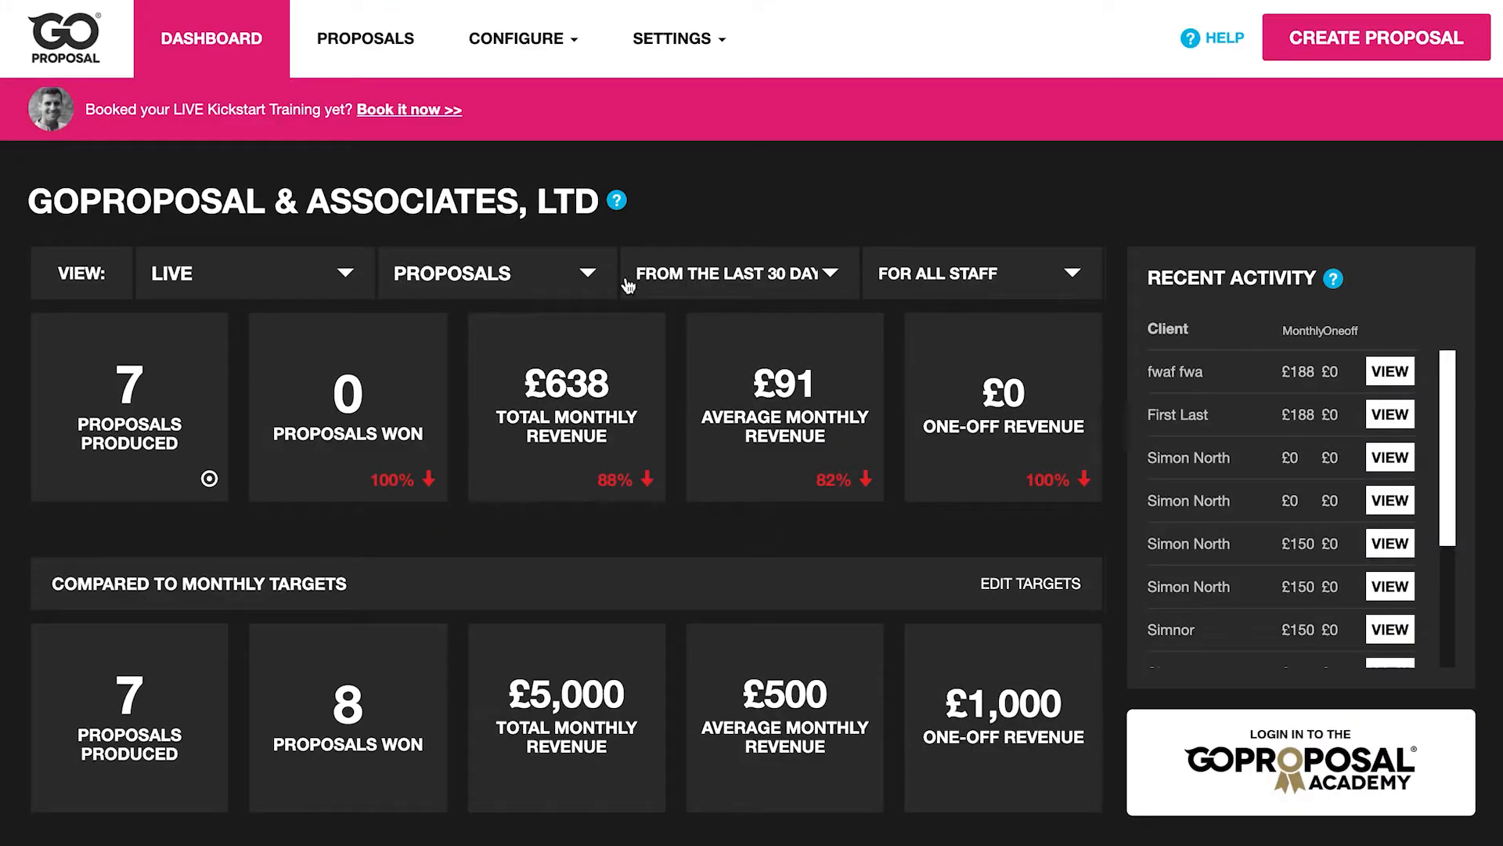
- Go to the OverSuite configuration for engagement letters and launch the OverSuite Wizard
click(528, 79)
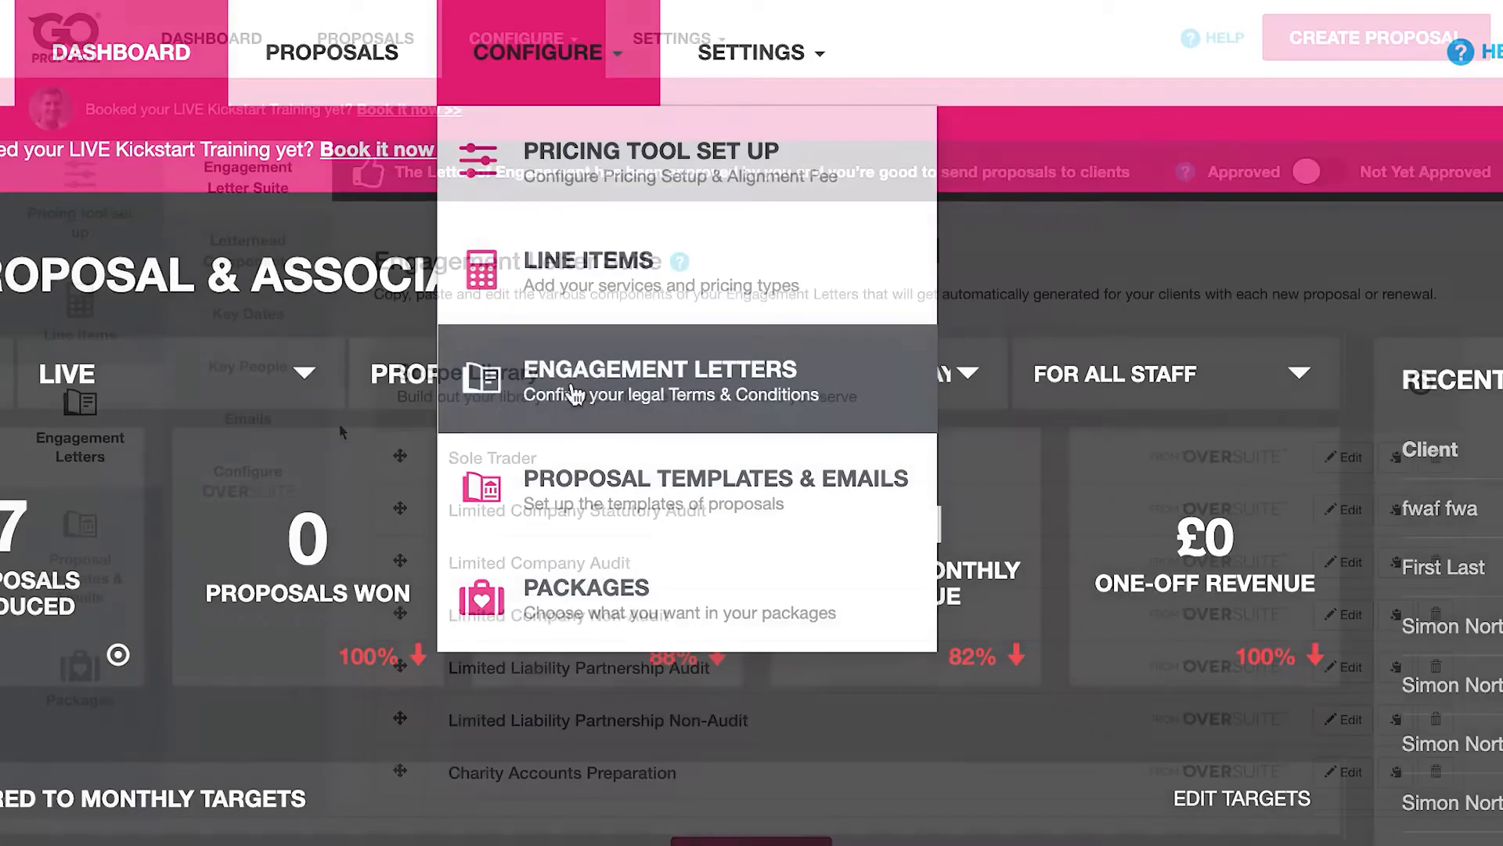
click(575, 394)
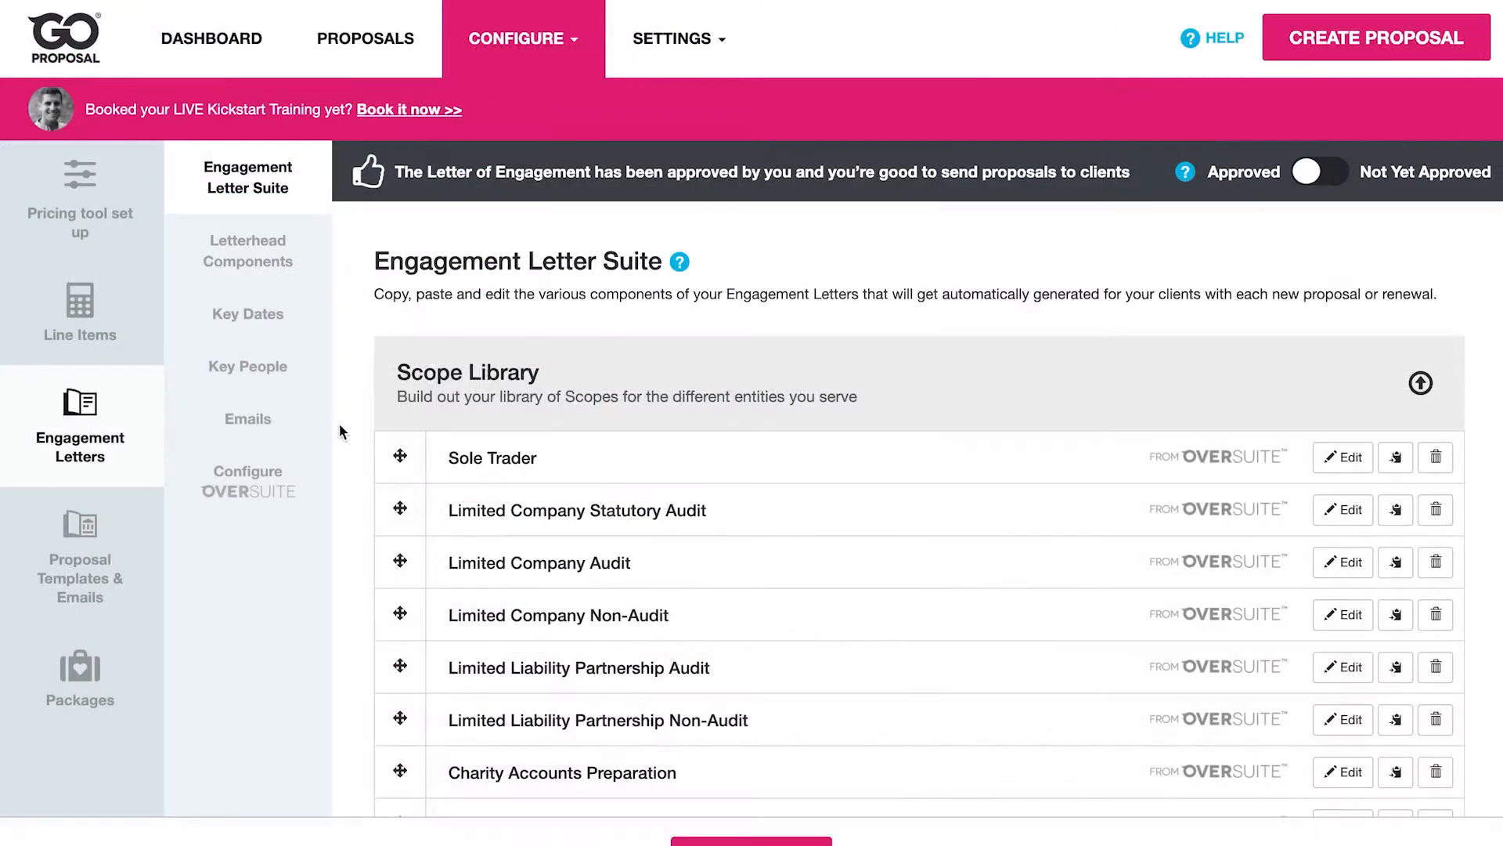
click(265, 491)
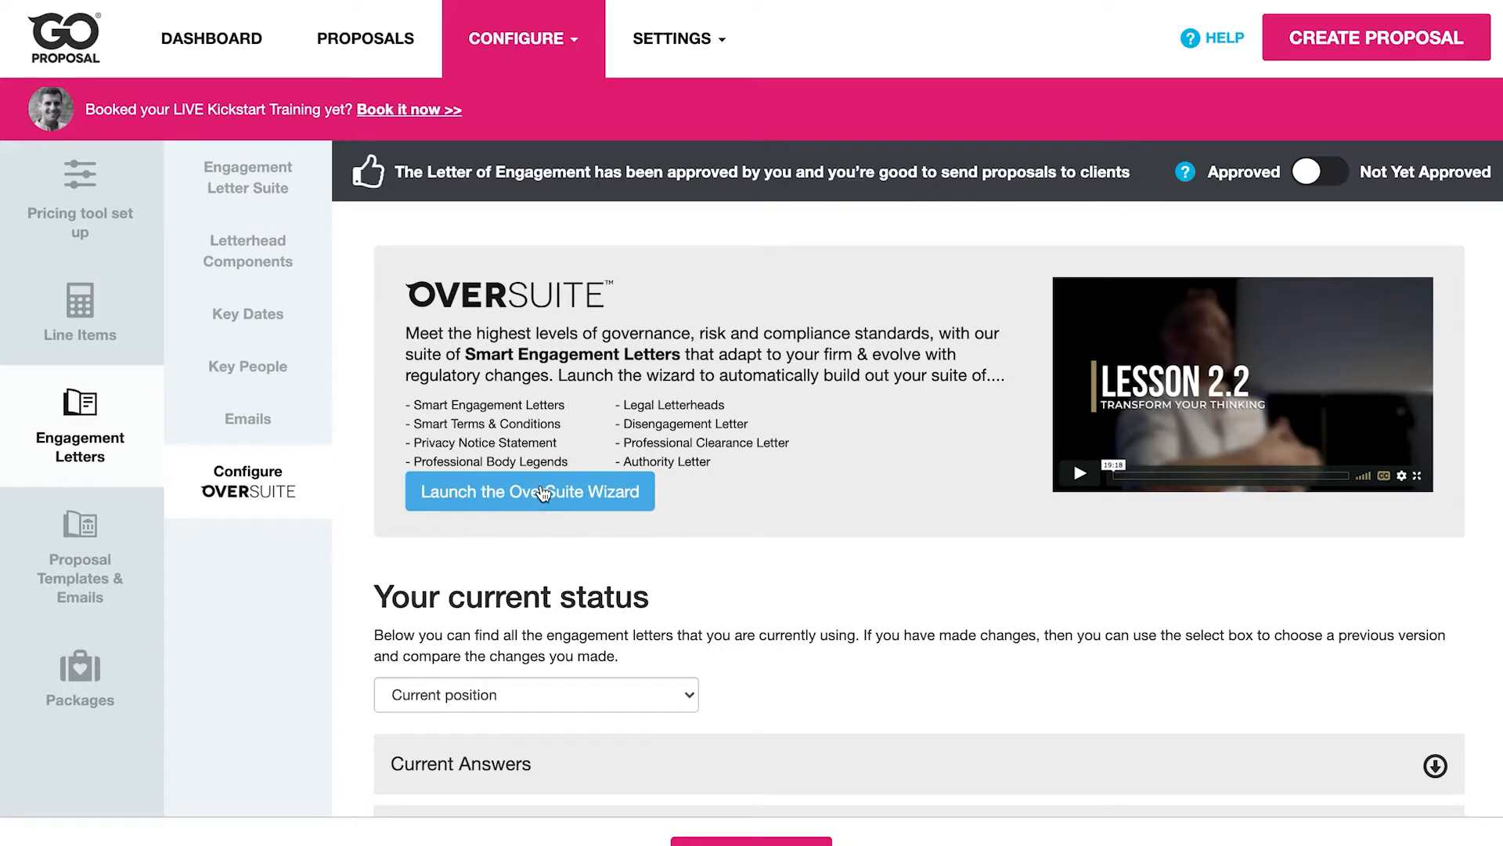
click(544, 491)
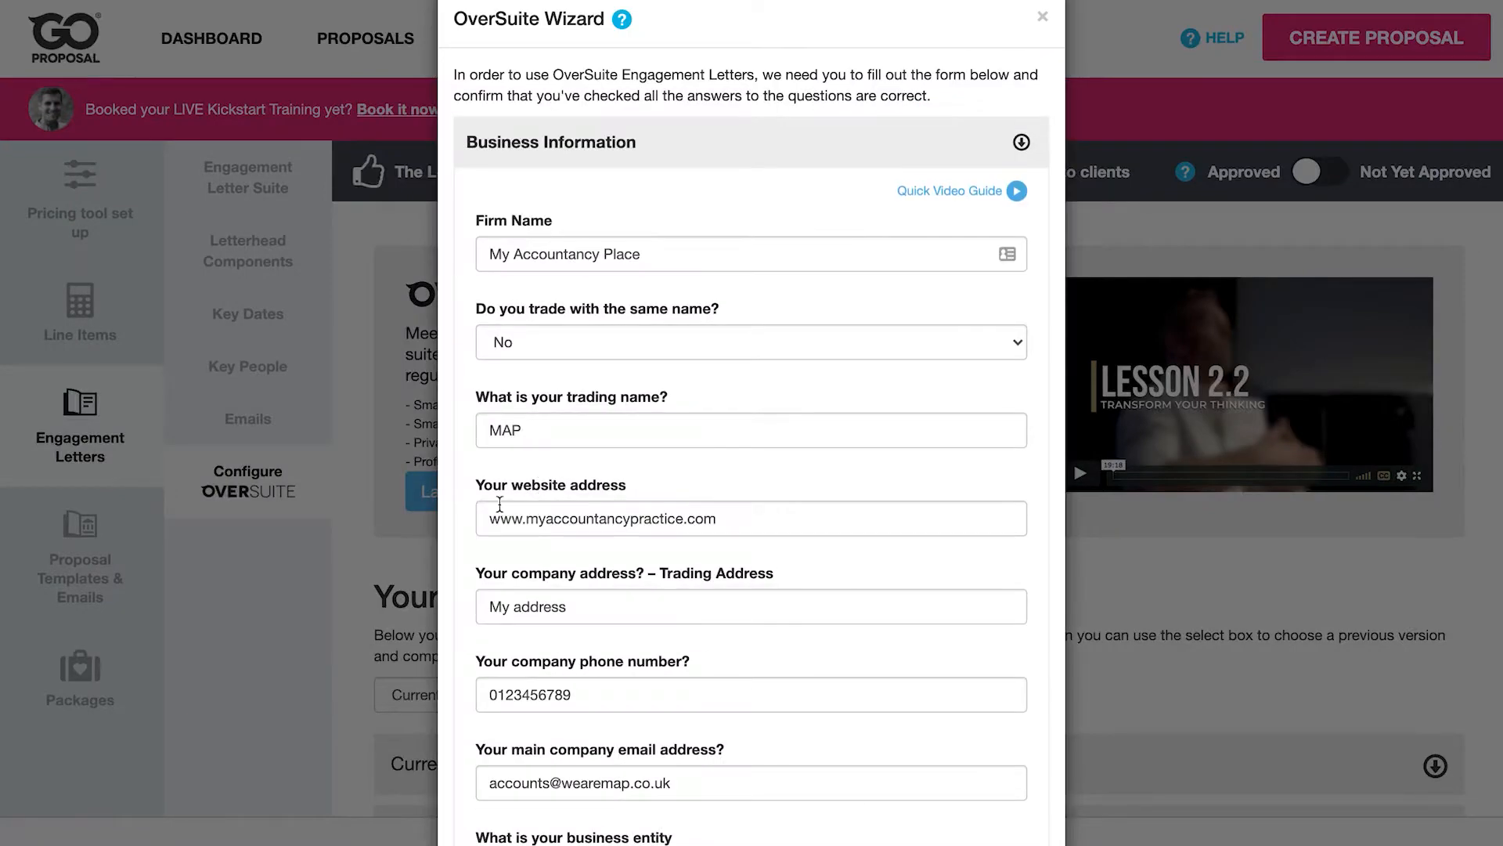
- Review the Business Information answers and the remaining sections of the OverSuite Wizard, and finish the wizard
scroll(477, 517, down, 5)
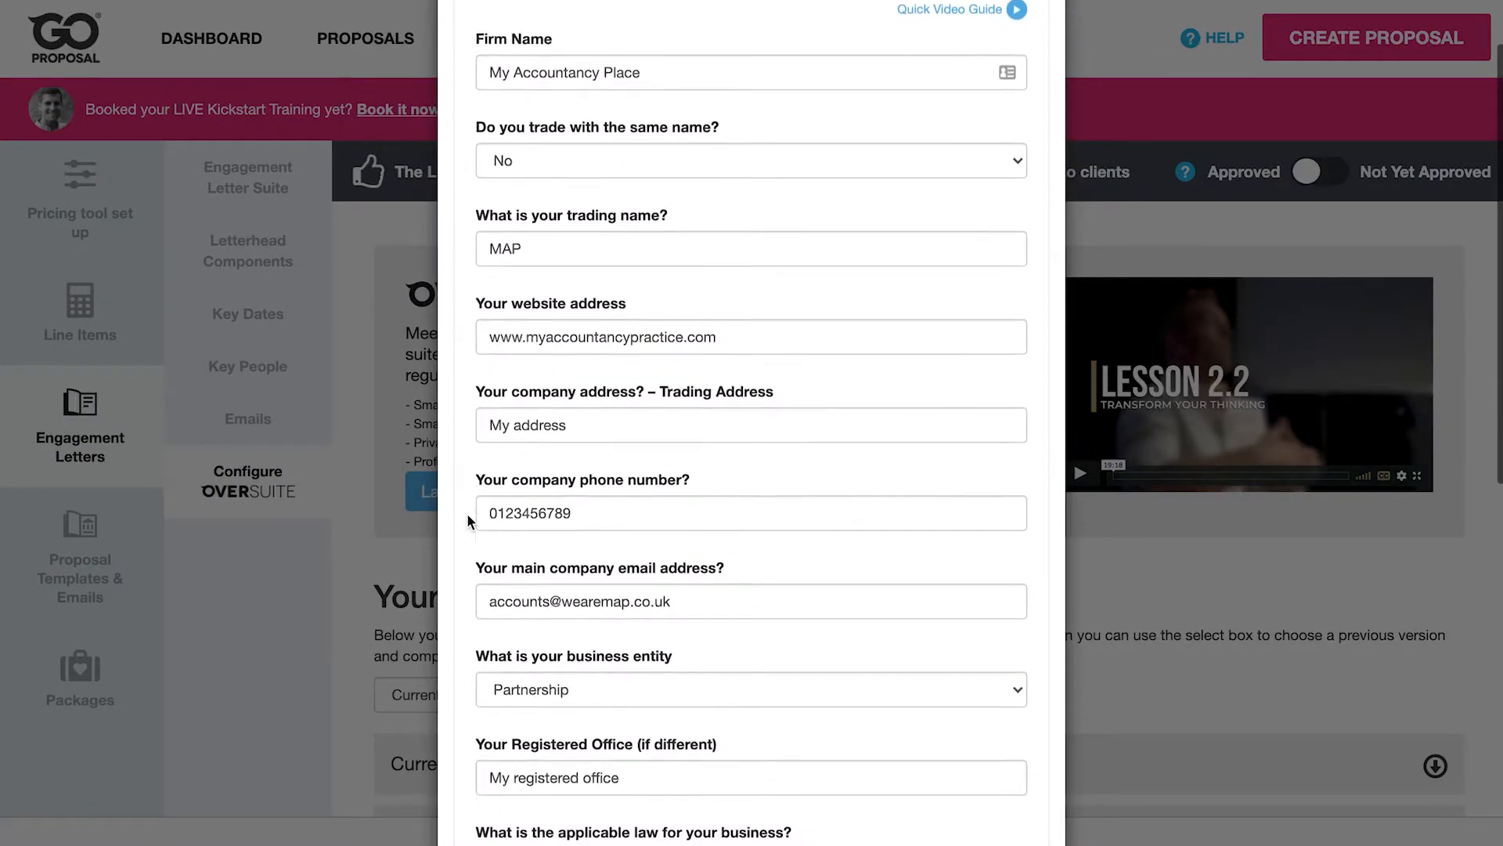
scroll(470, 521, down, 1)
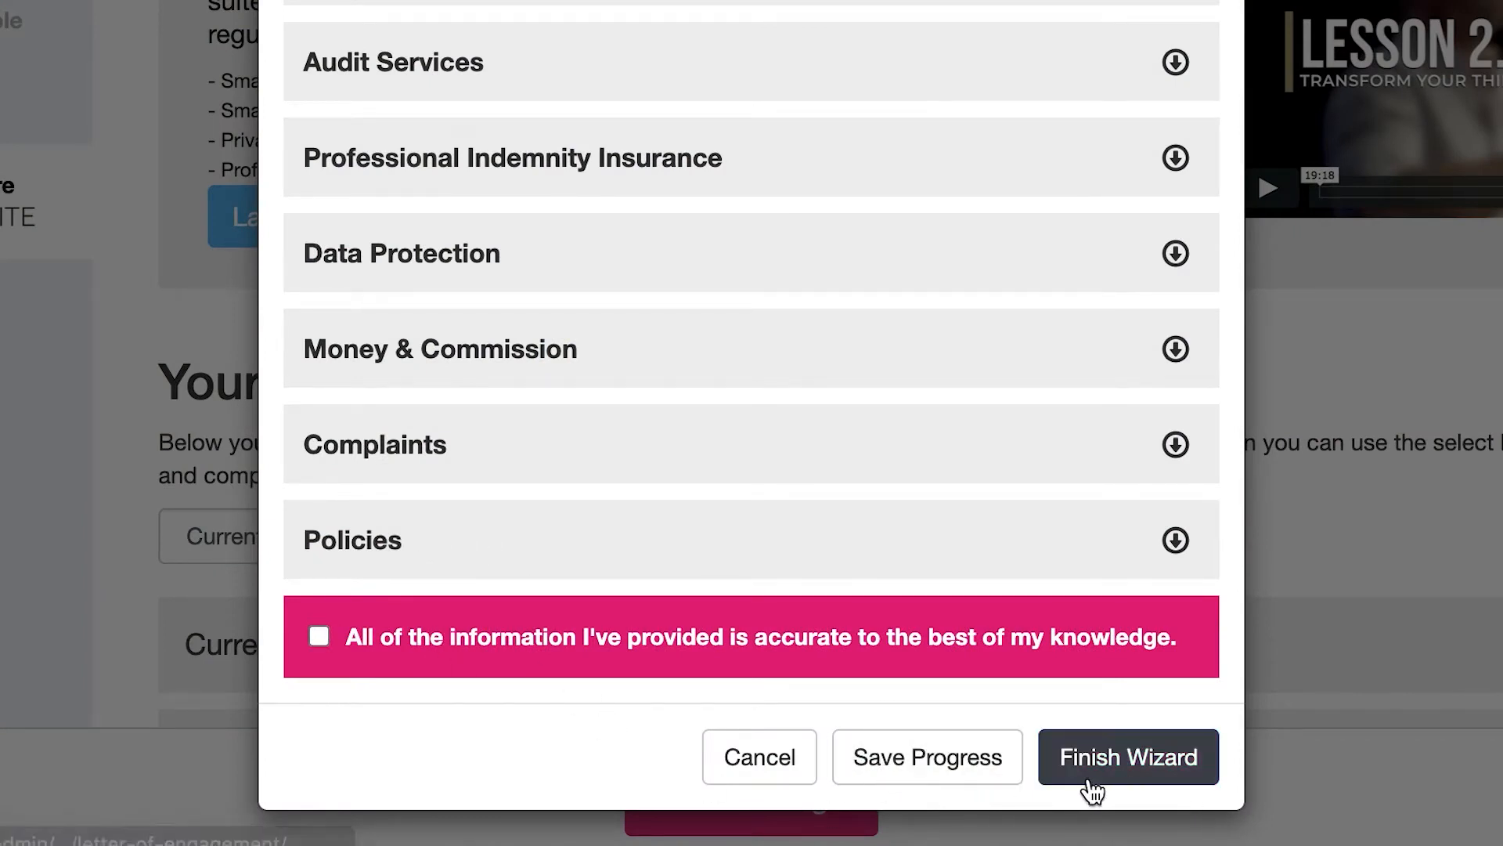
click(1135, 783)
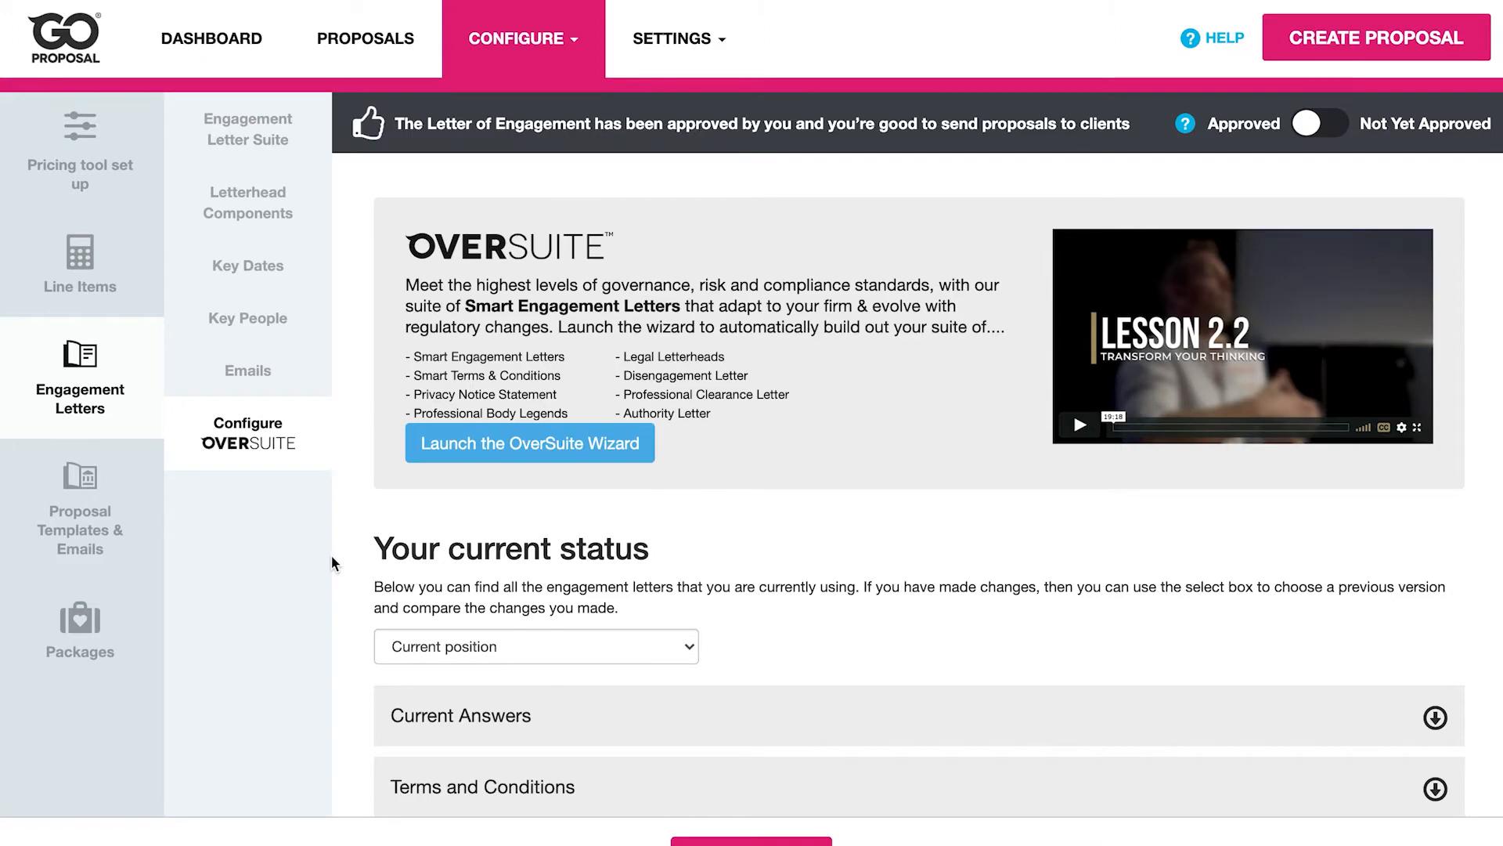
- Expand the Current Answers under the current status to check the business information, and collapse them again
scroll(331, 556, down, 3)
scroll(332, 558, down, 1)
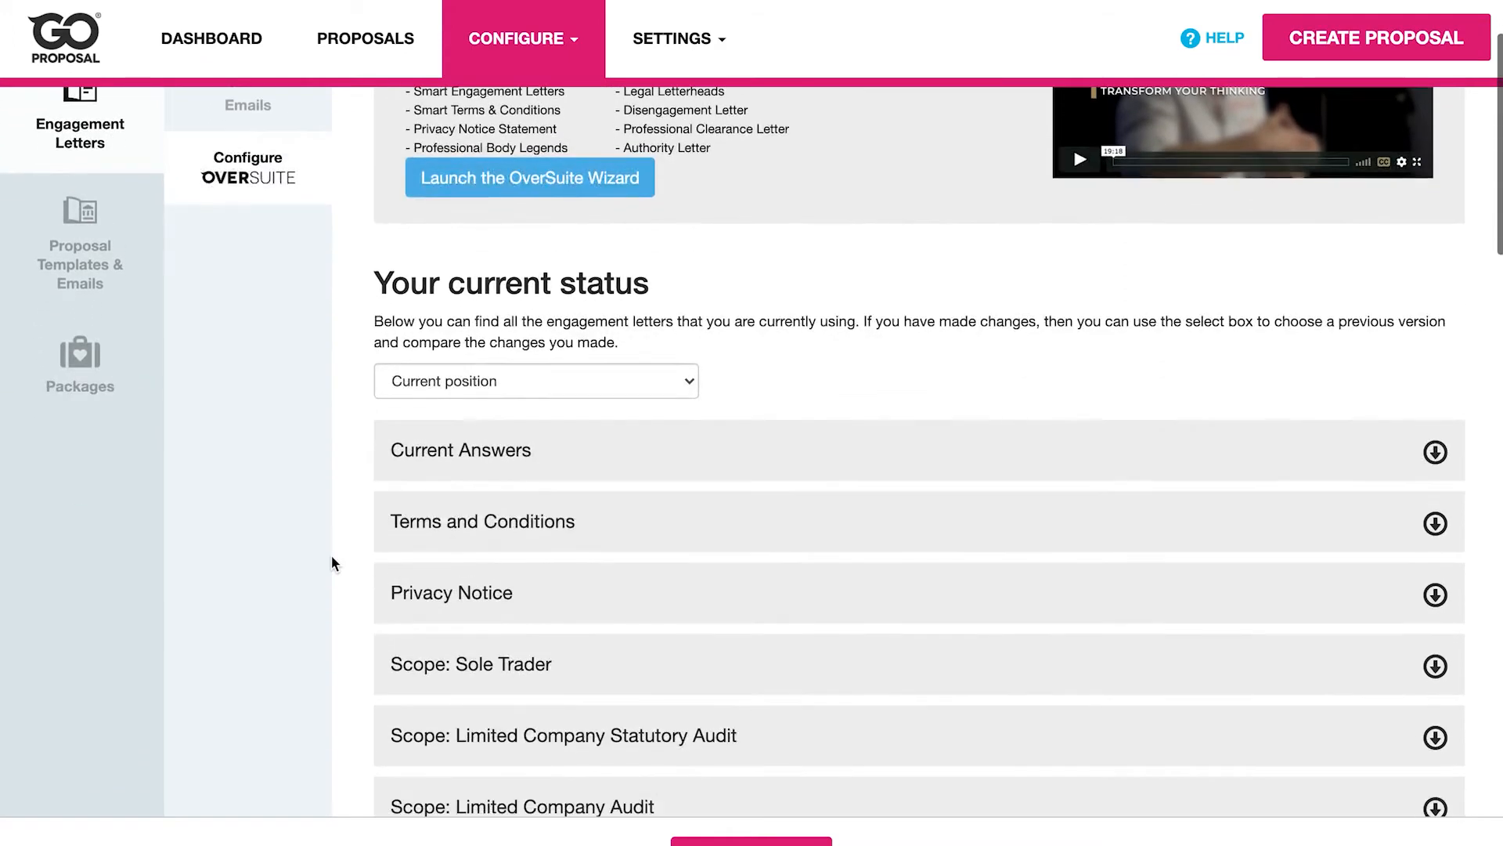
click(438, 394)
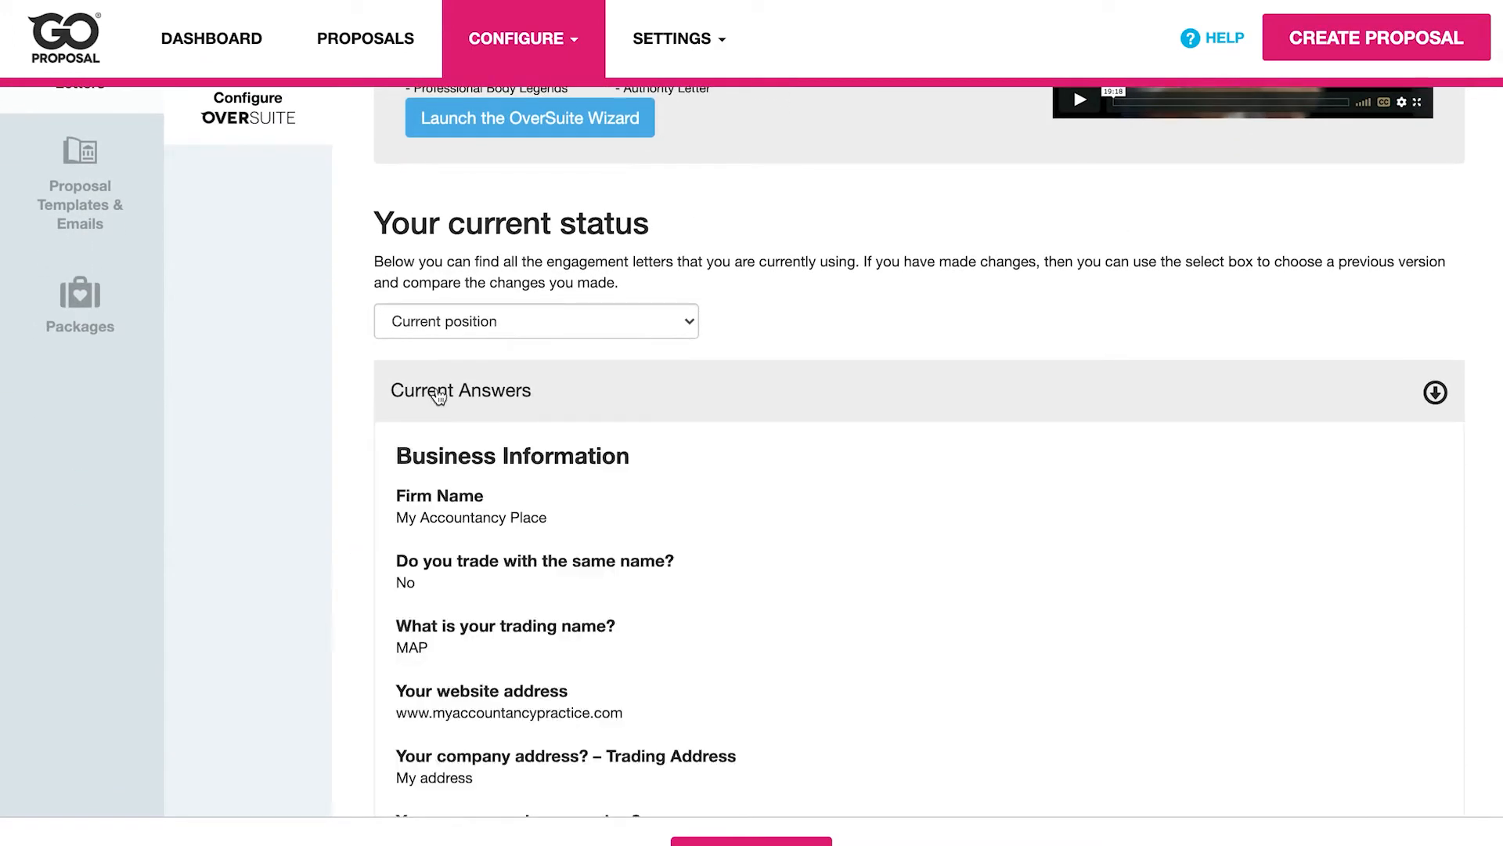
click(439, 395)
scroll(436, 399, down, 2)
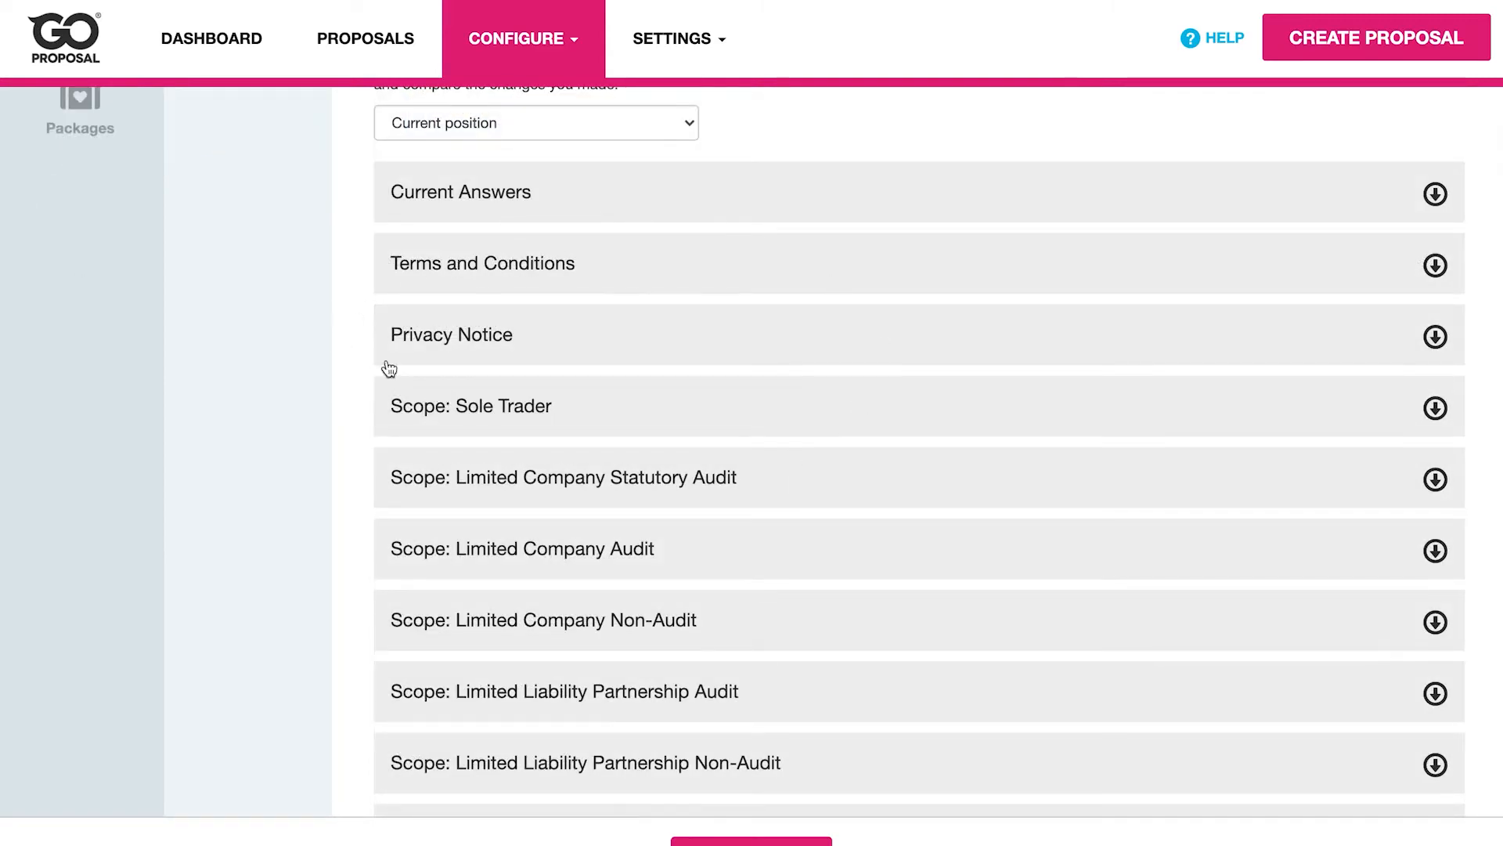
- Look through the scopes and service schedules in the current status, and open the choice of engagement letter versions
scroll(367, 481, down, 5)
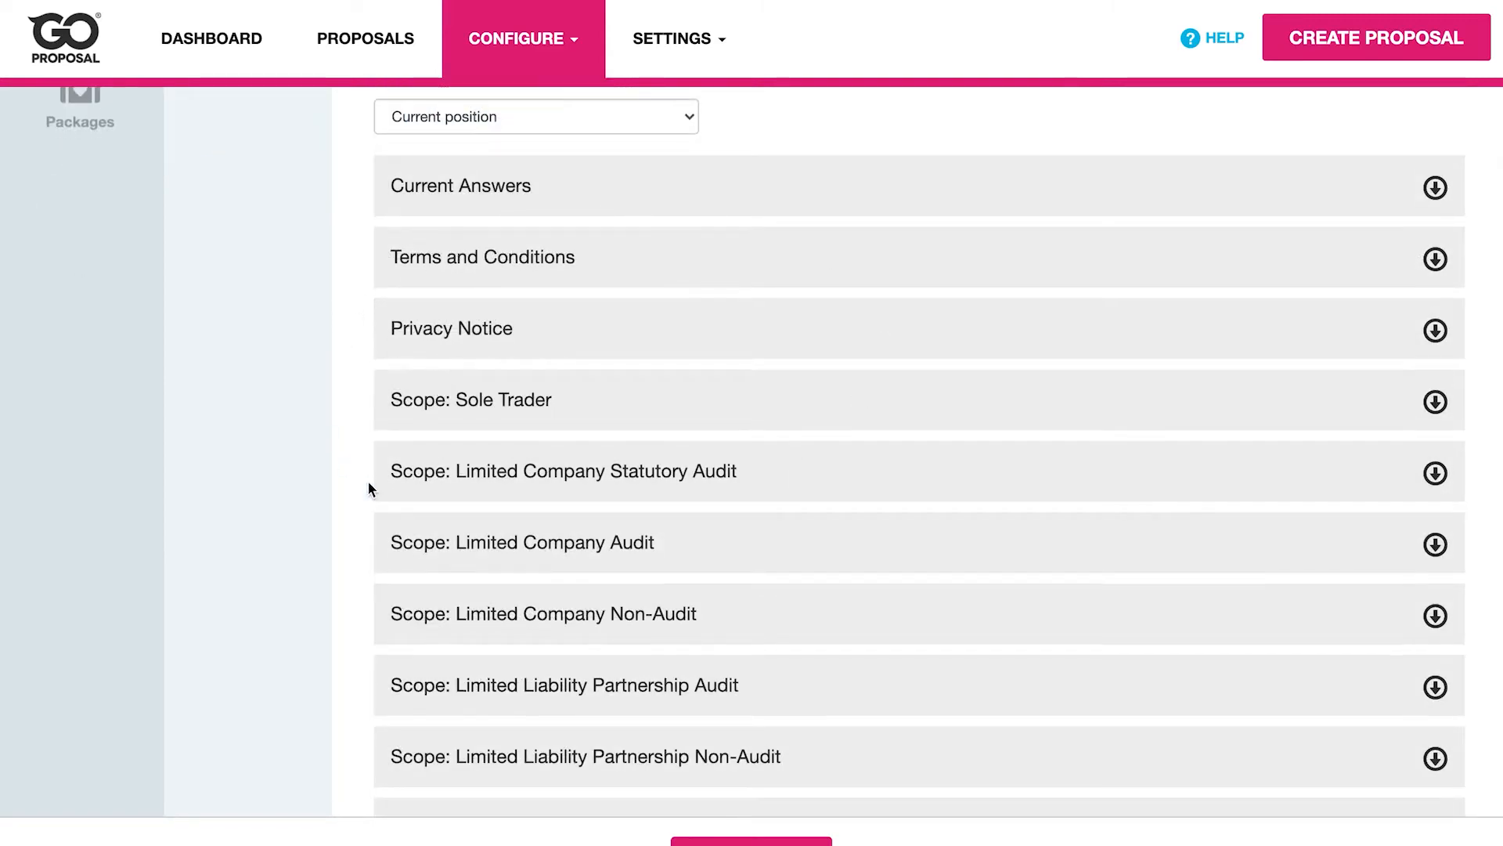
scroll(368, 480, down, 4)
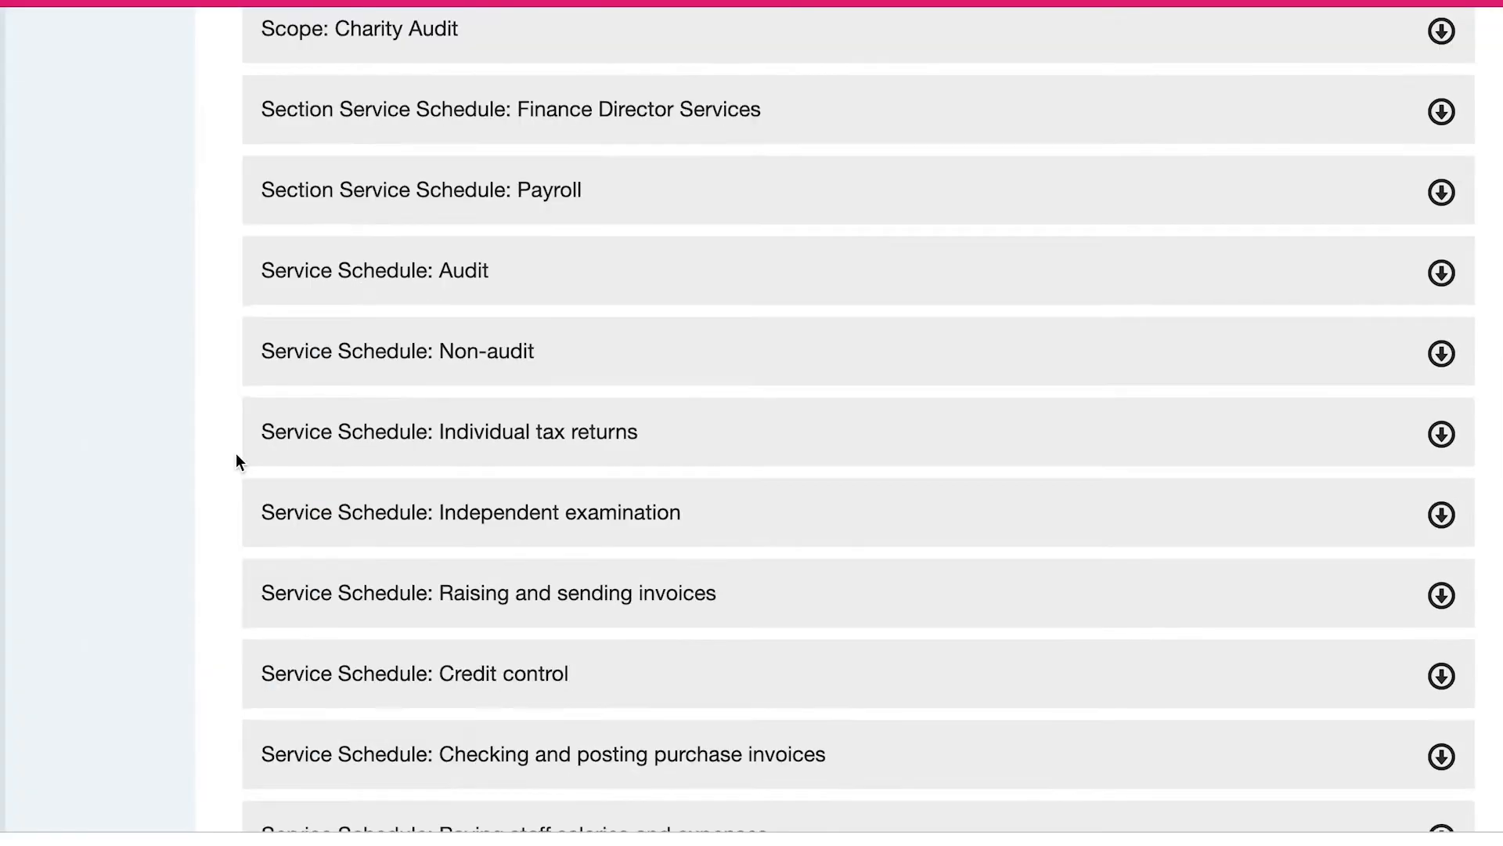
scroll(236, 455, down, 2)
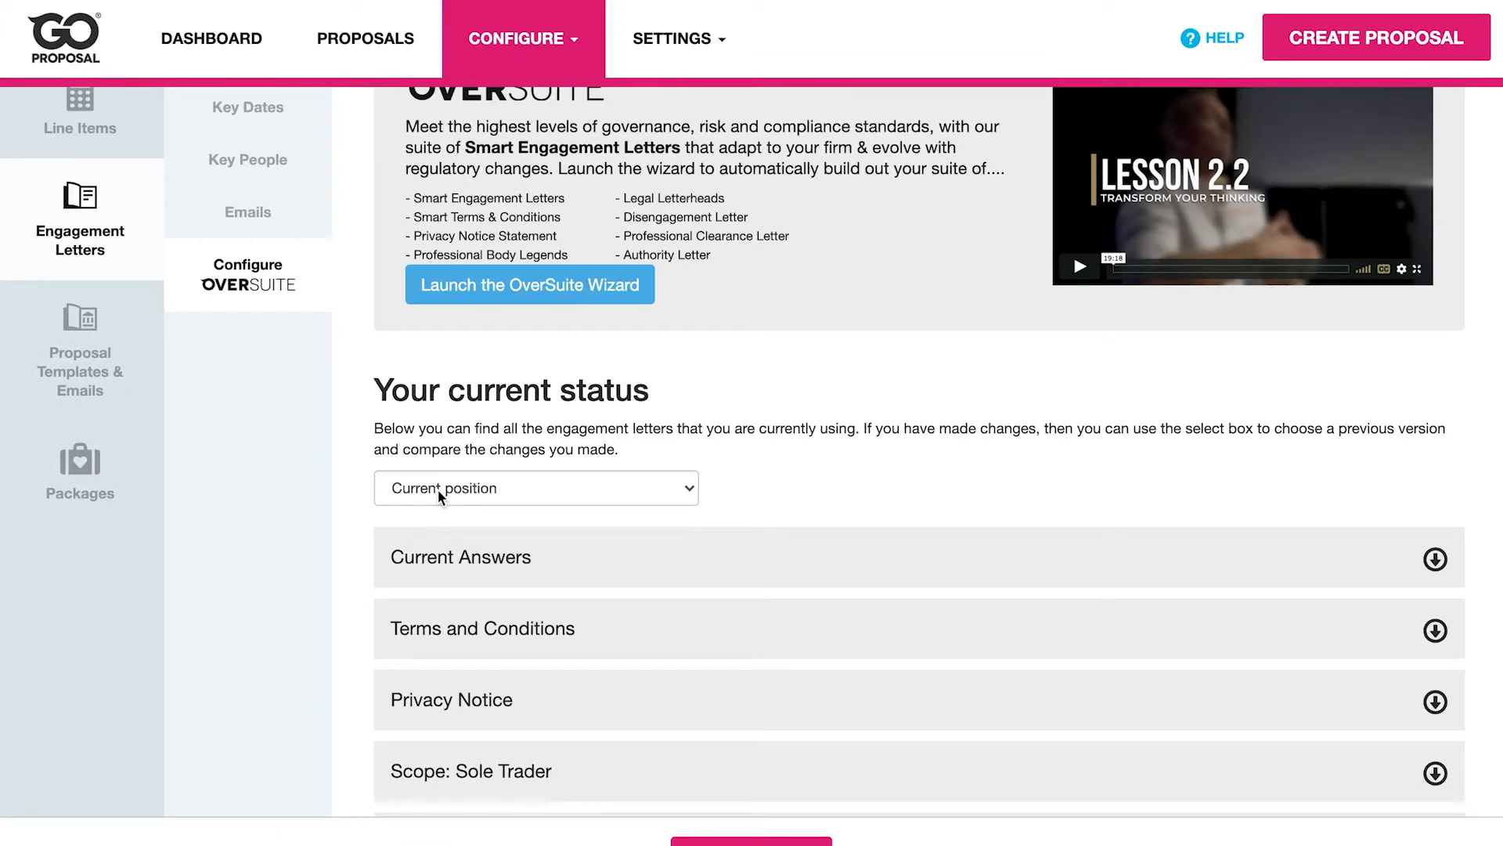
click(438, 490)
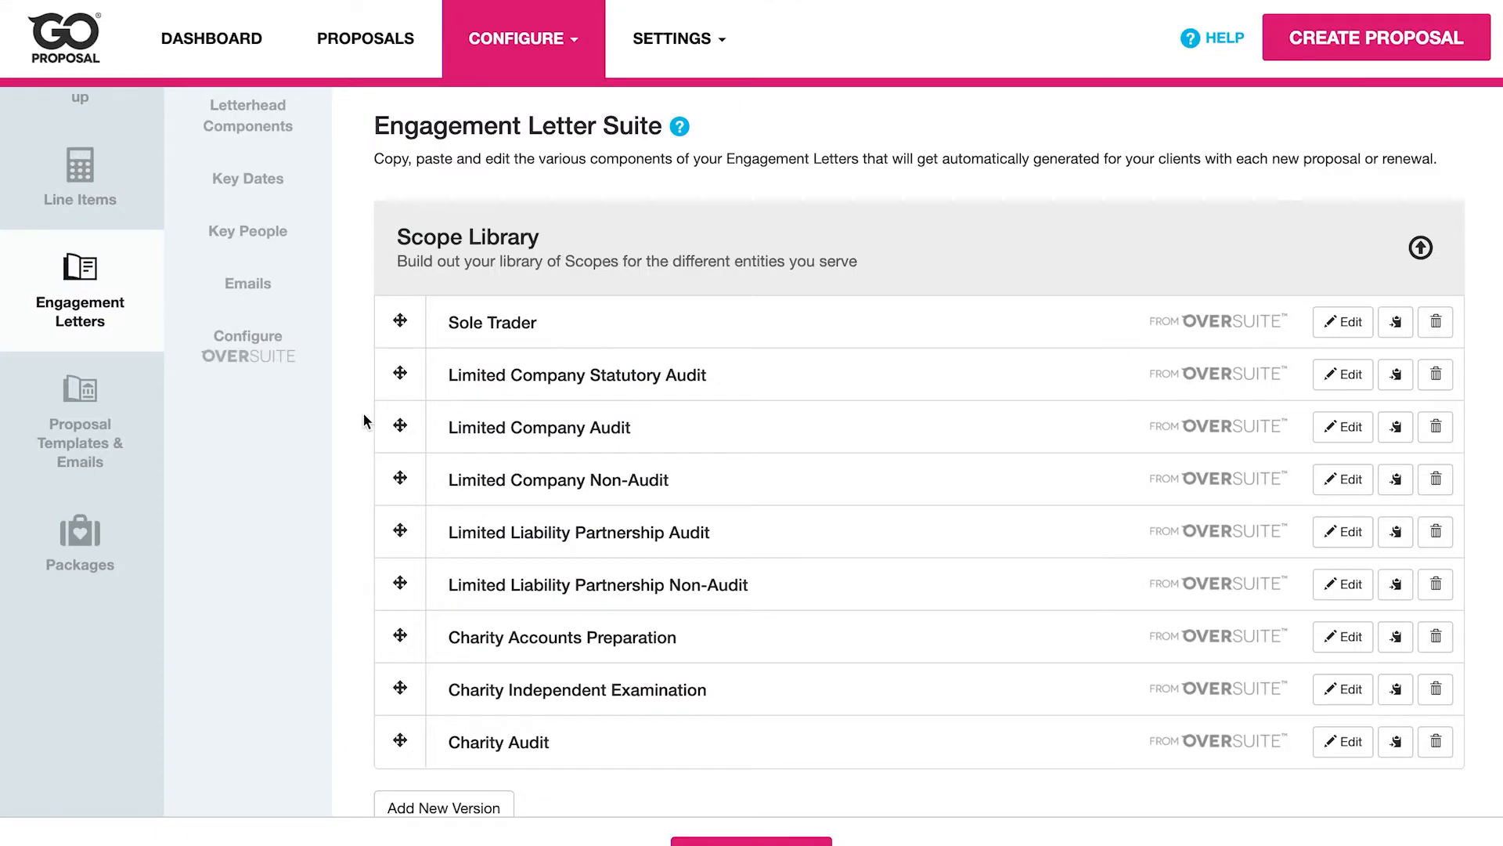
- Look over the Scope Library in the Engagement Letter Suite and open the Sole Trader scope for editing
scroll(363, 412, up, 3)
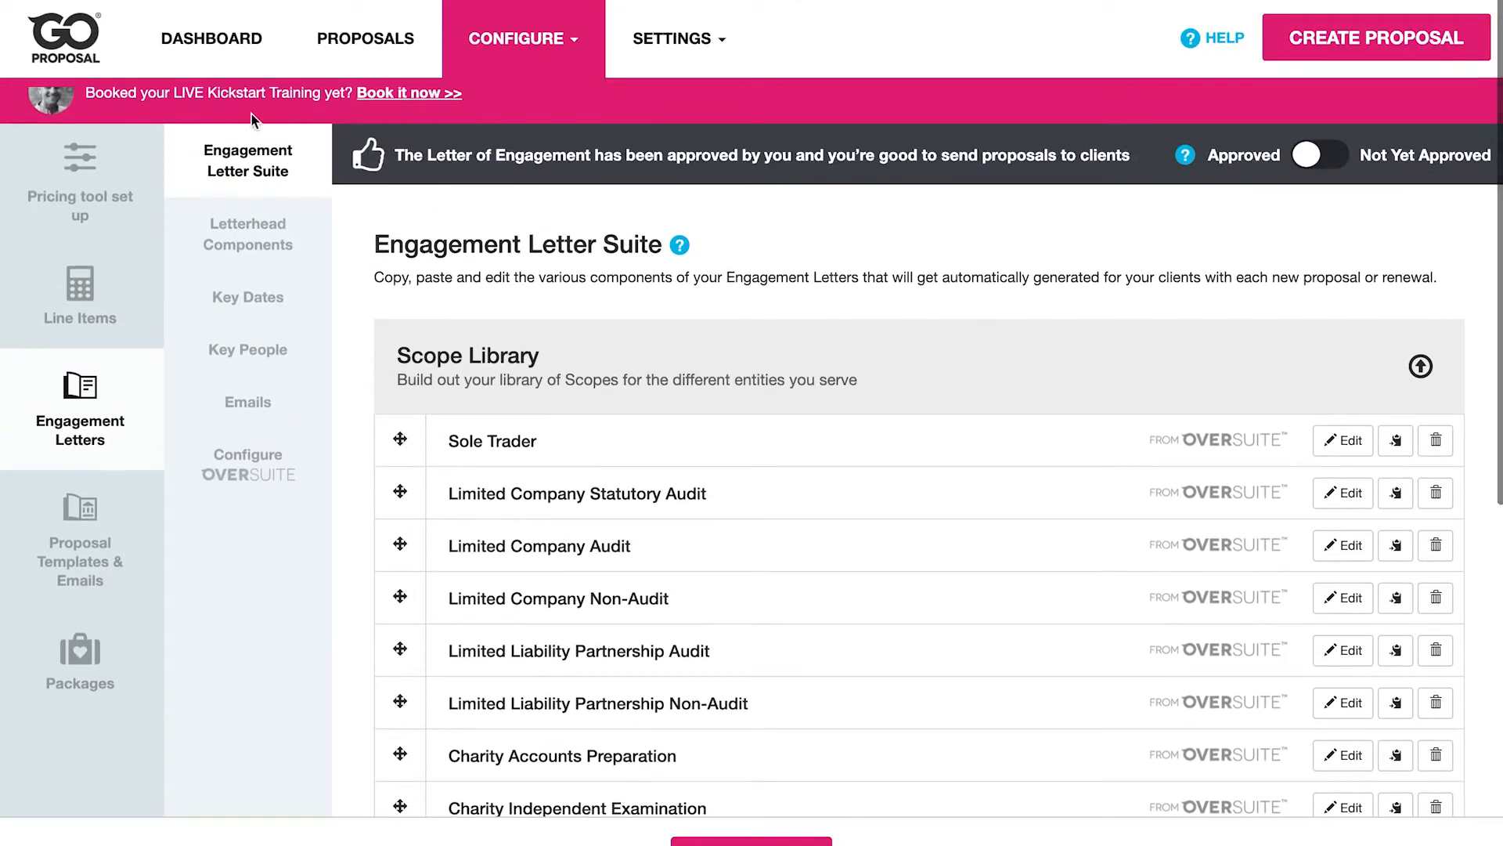
scroll(357, 374, down, 3)
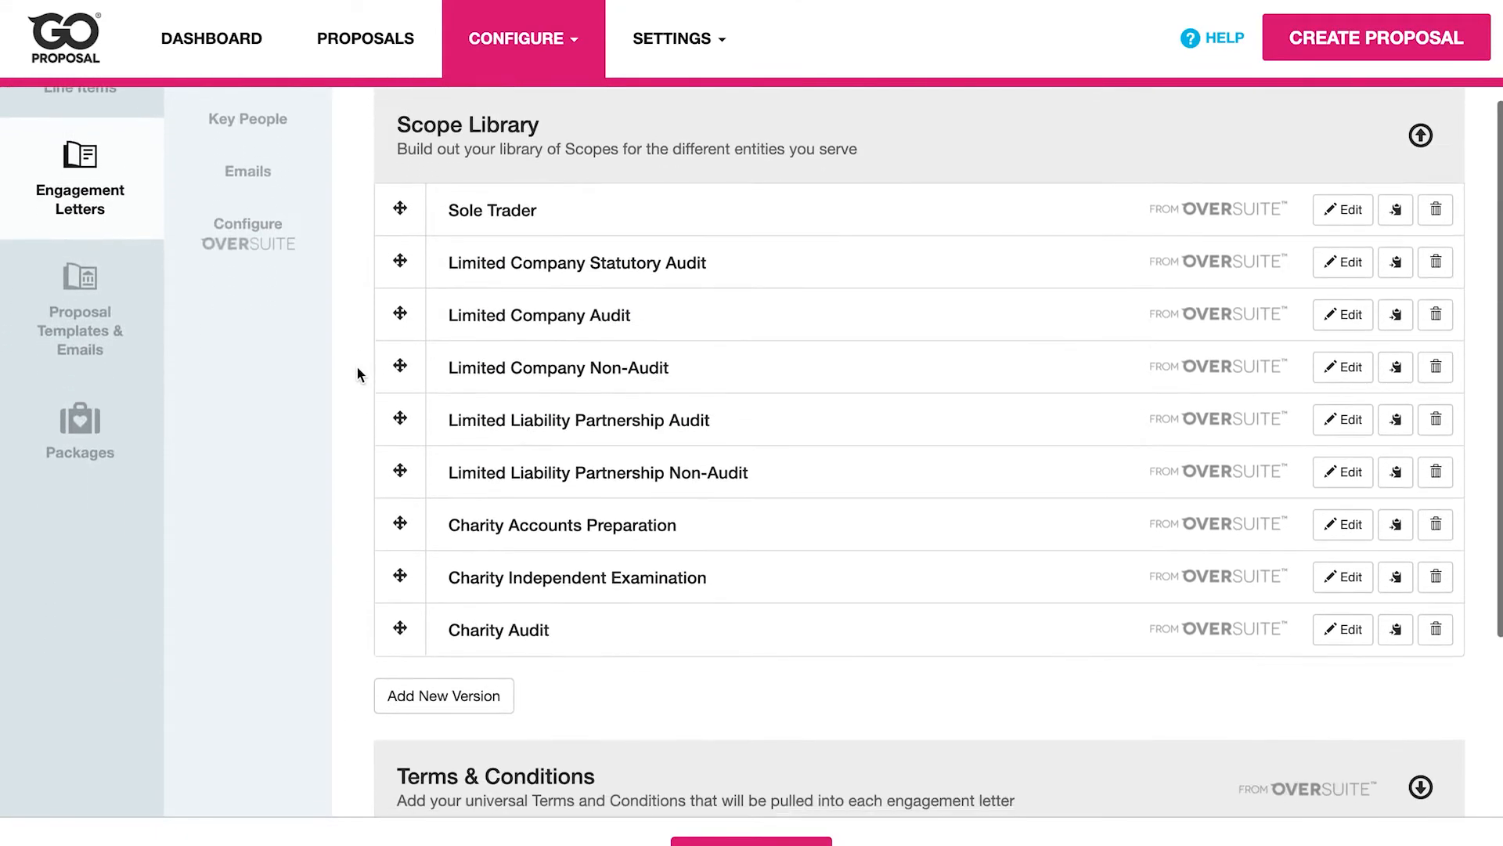
scroll(357, 374, down, 5)
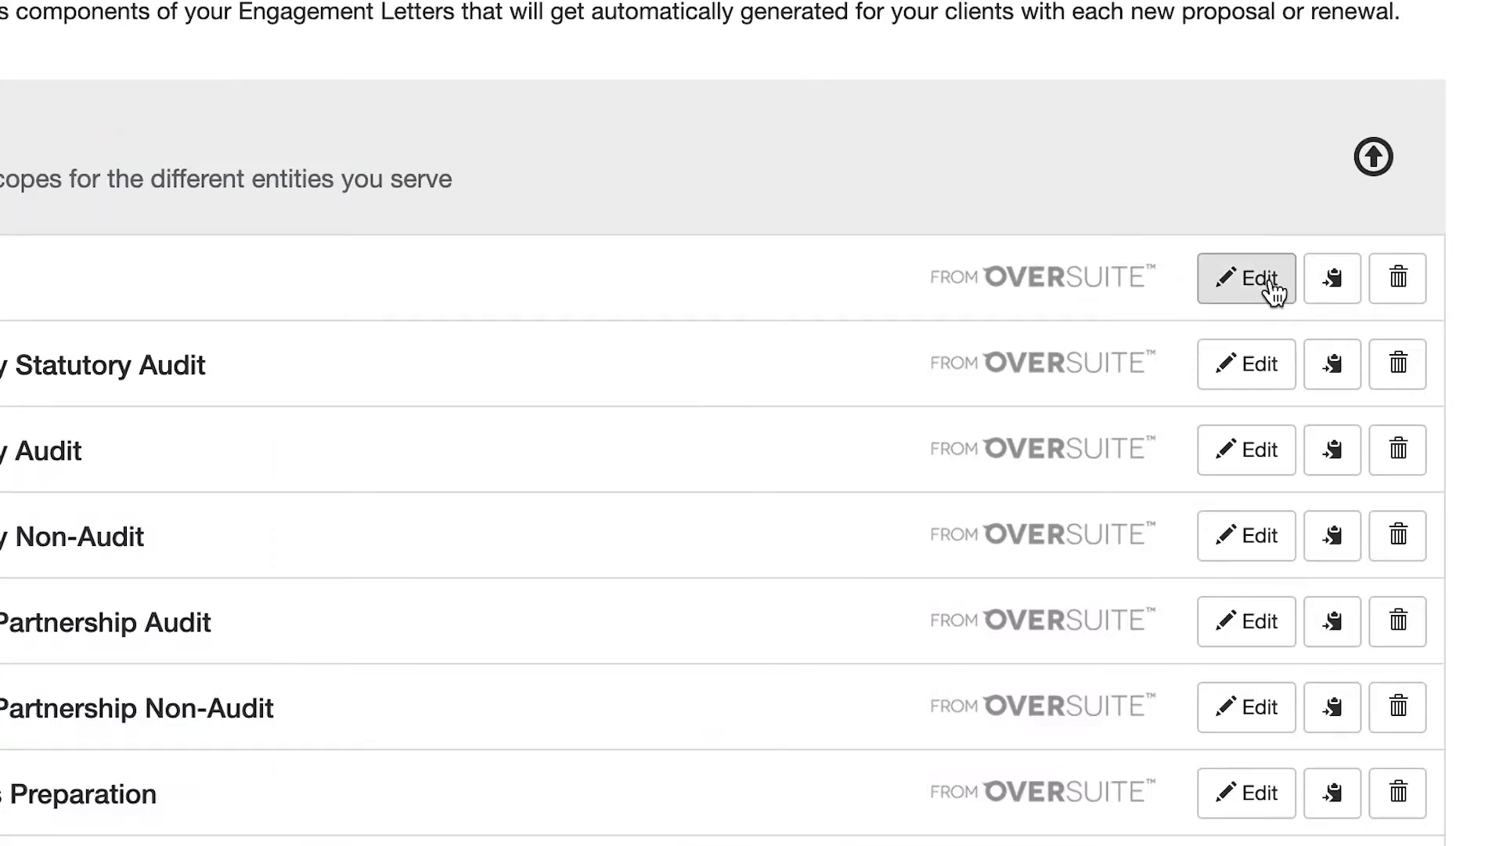
click(1266, 286)
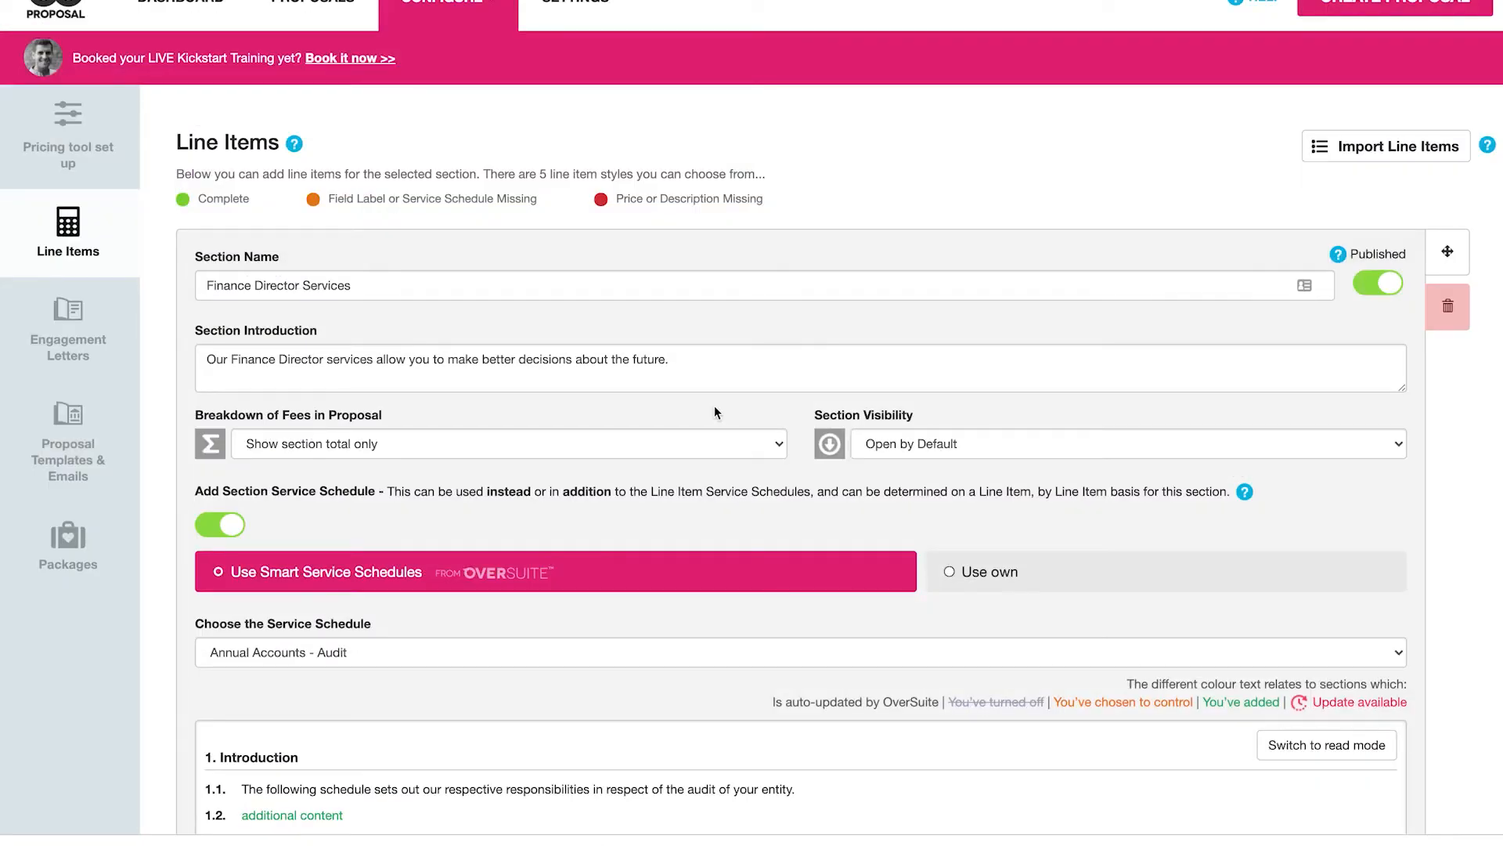
- Examine the Annual Accounts - Audit smart service schedule of the Finance Director Services section in the line items
scroll(714, 406, down, 4)
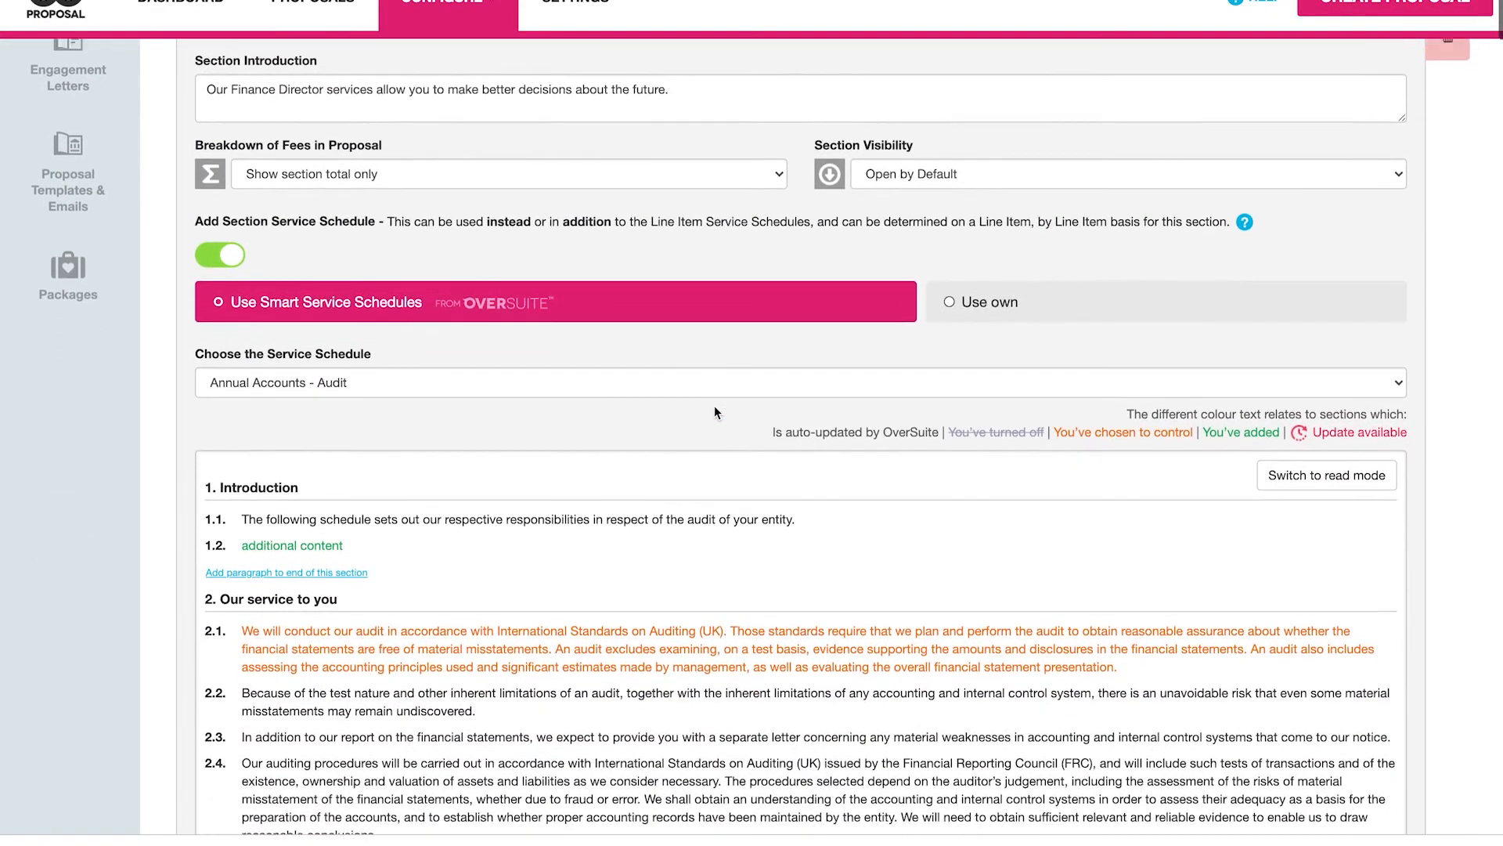
scroll(714, 411, down, 2)
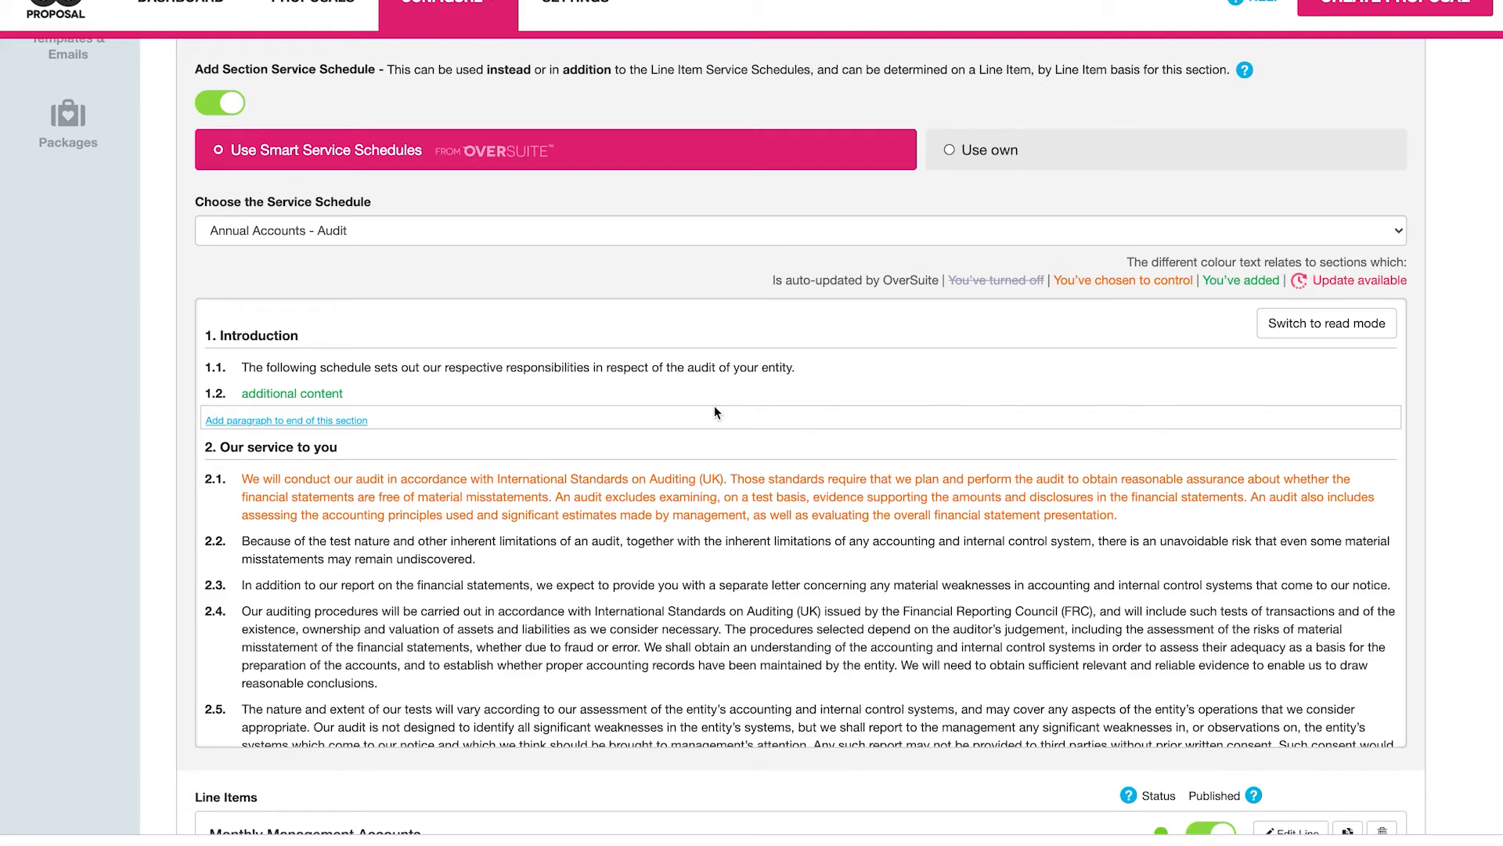
scroll(714, 405, up, 8)
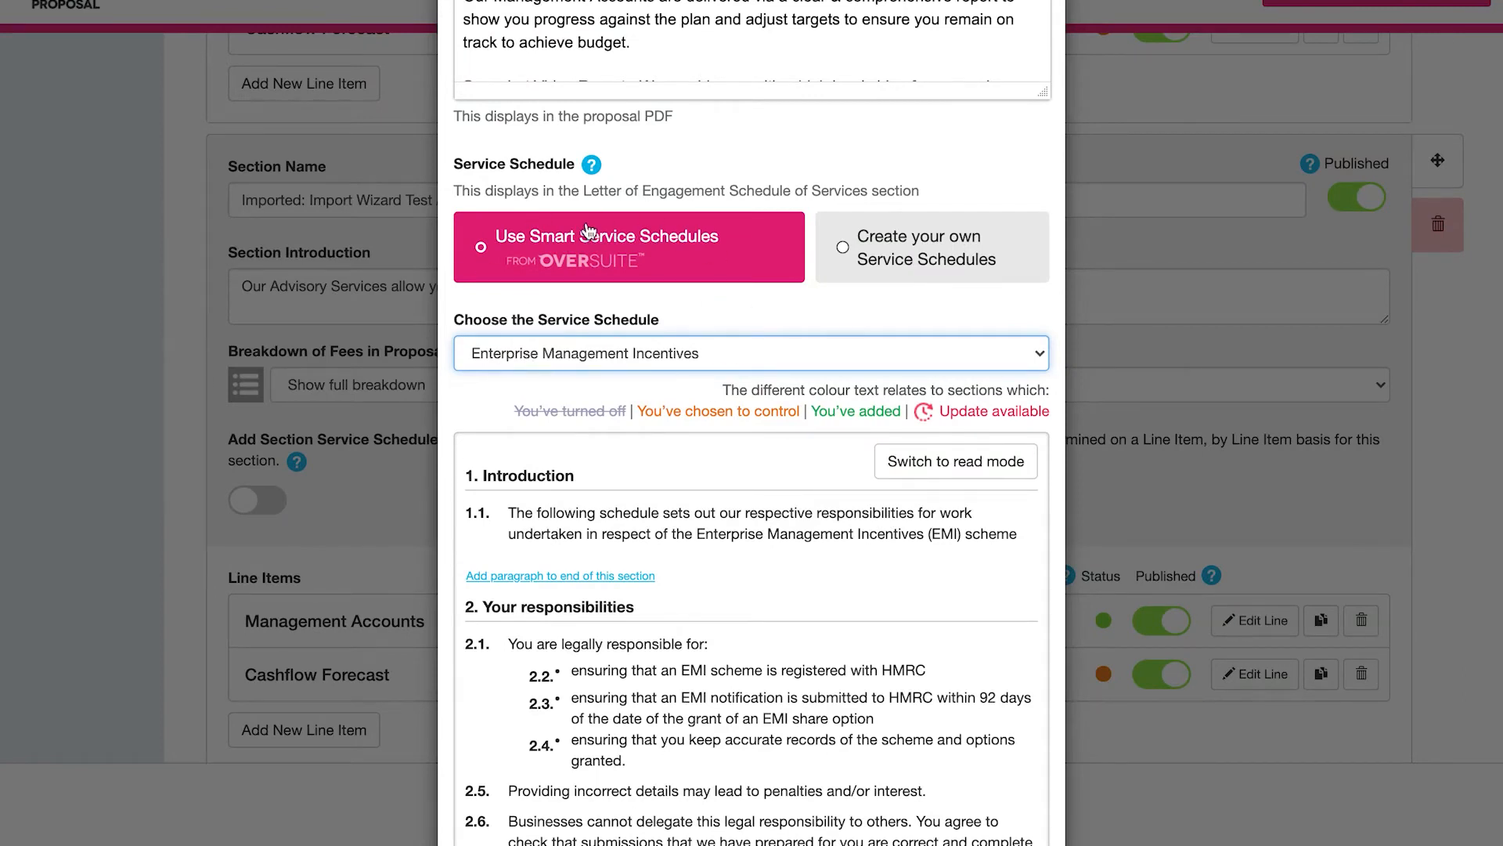
- Set the line item's smart service schedule to Management accounts
click(597, 369)
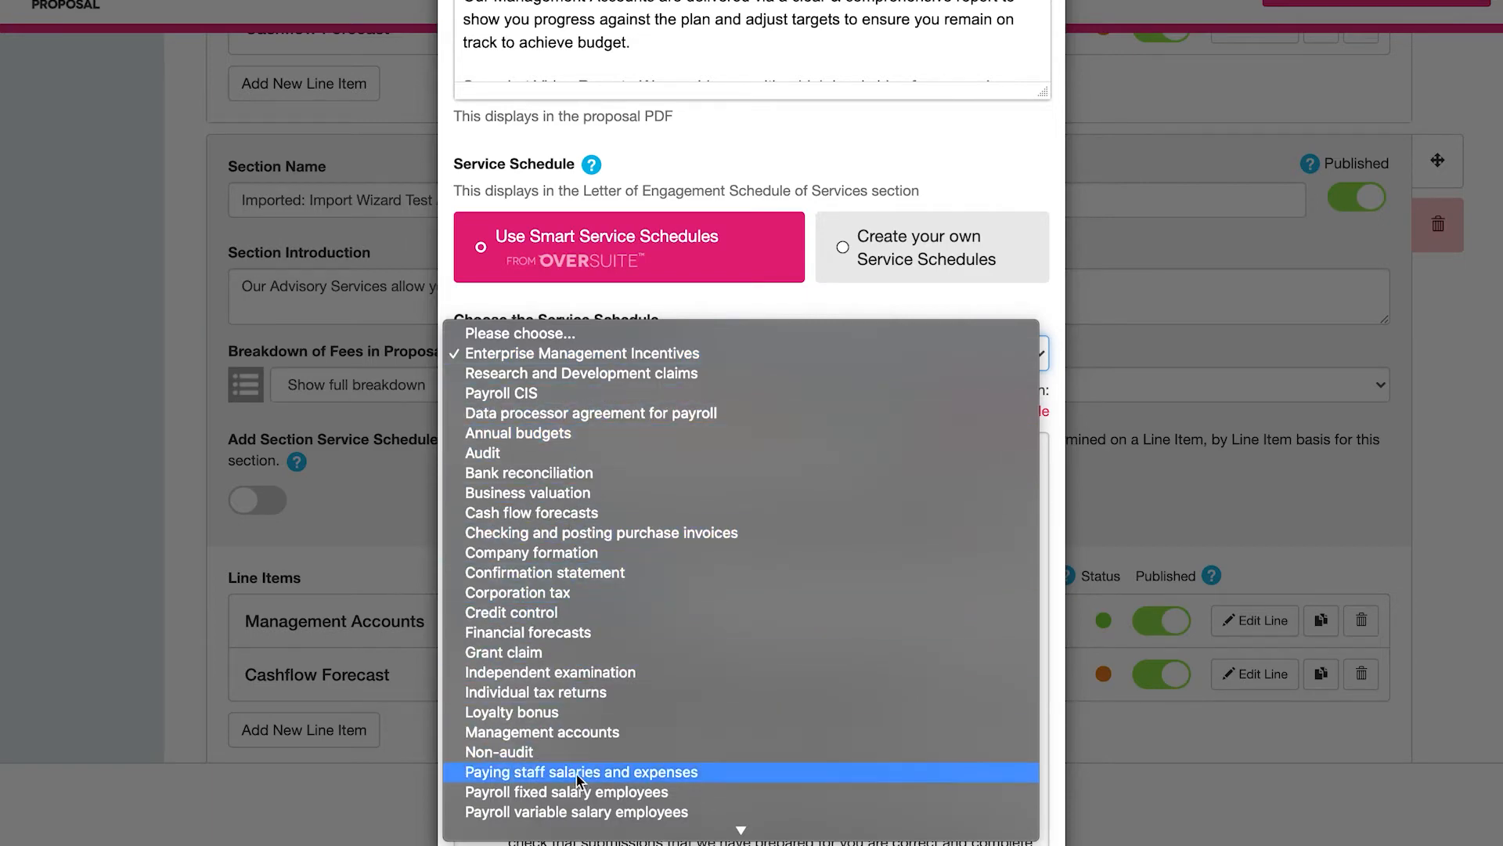
click(571, 736)
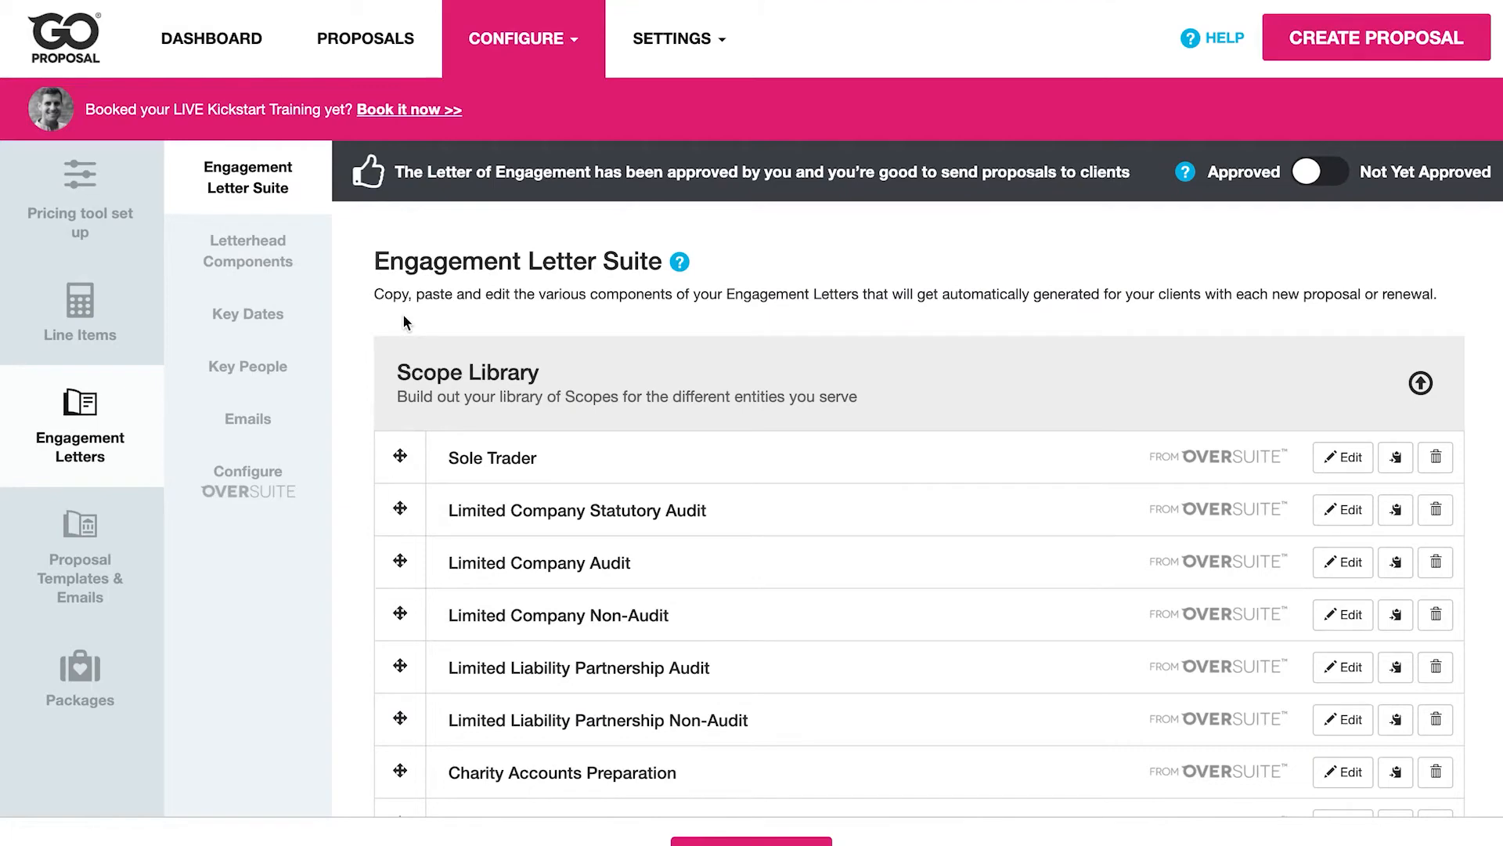
- Open the first principal in the engagement letters' Key People list for editing
click(270, 366)
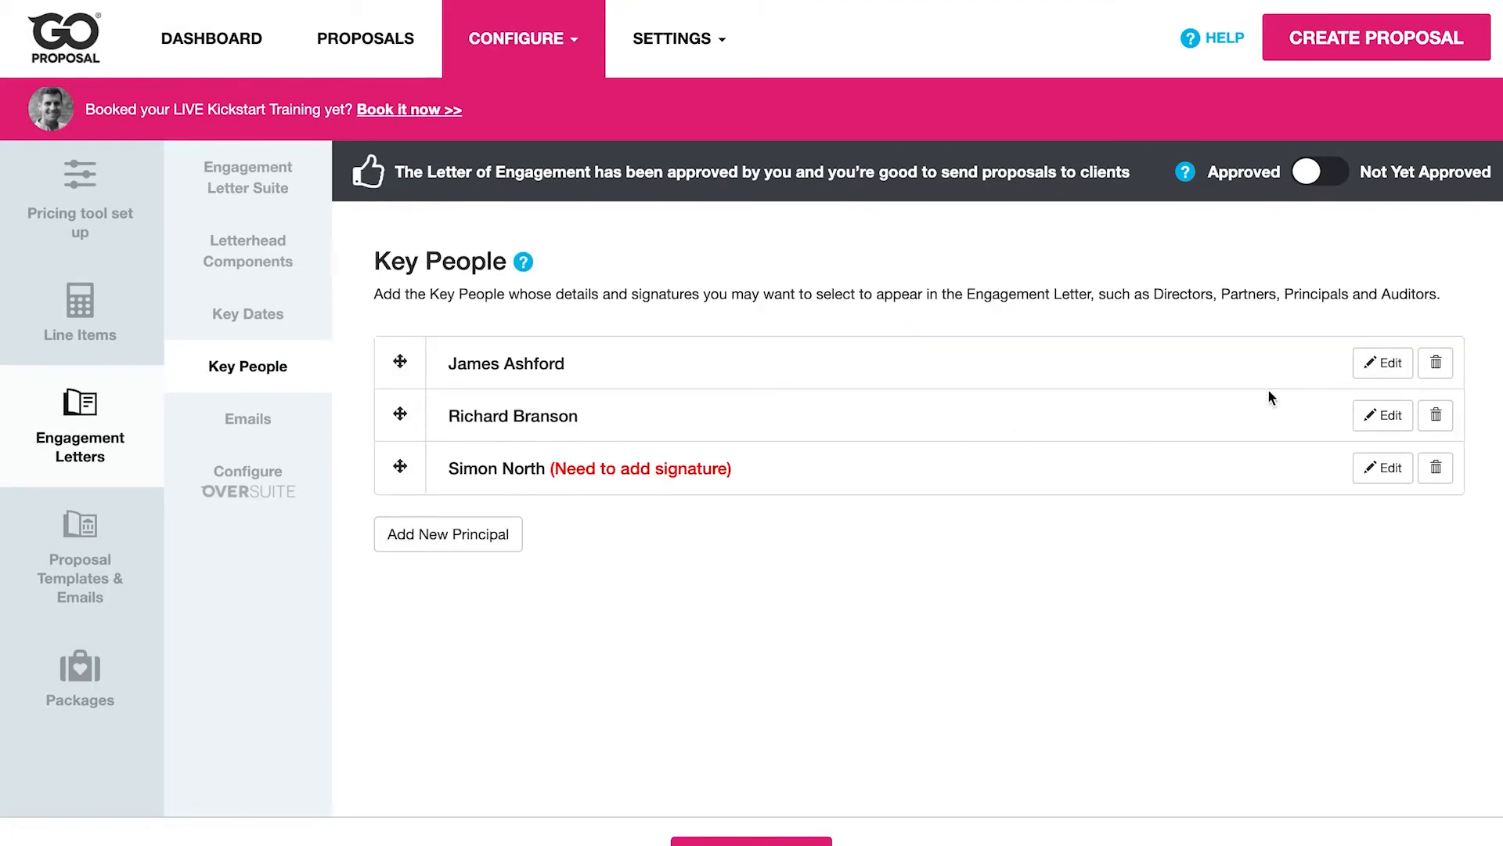
click(1382, 363)
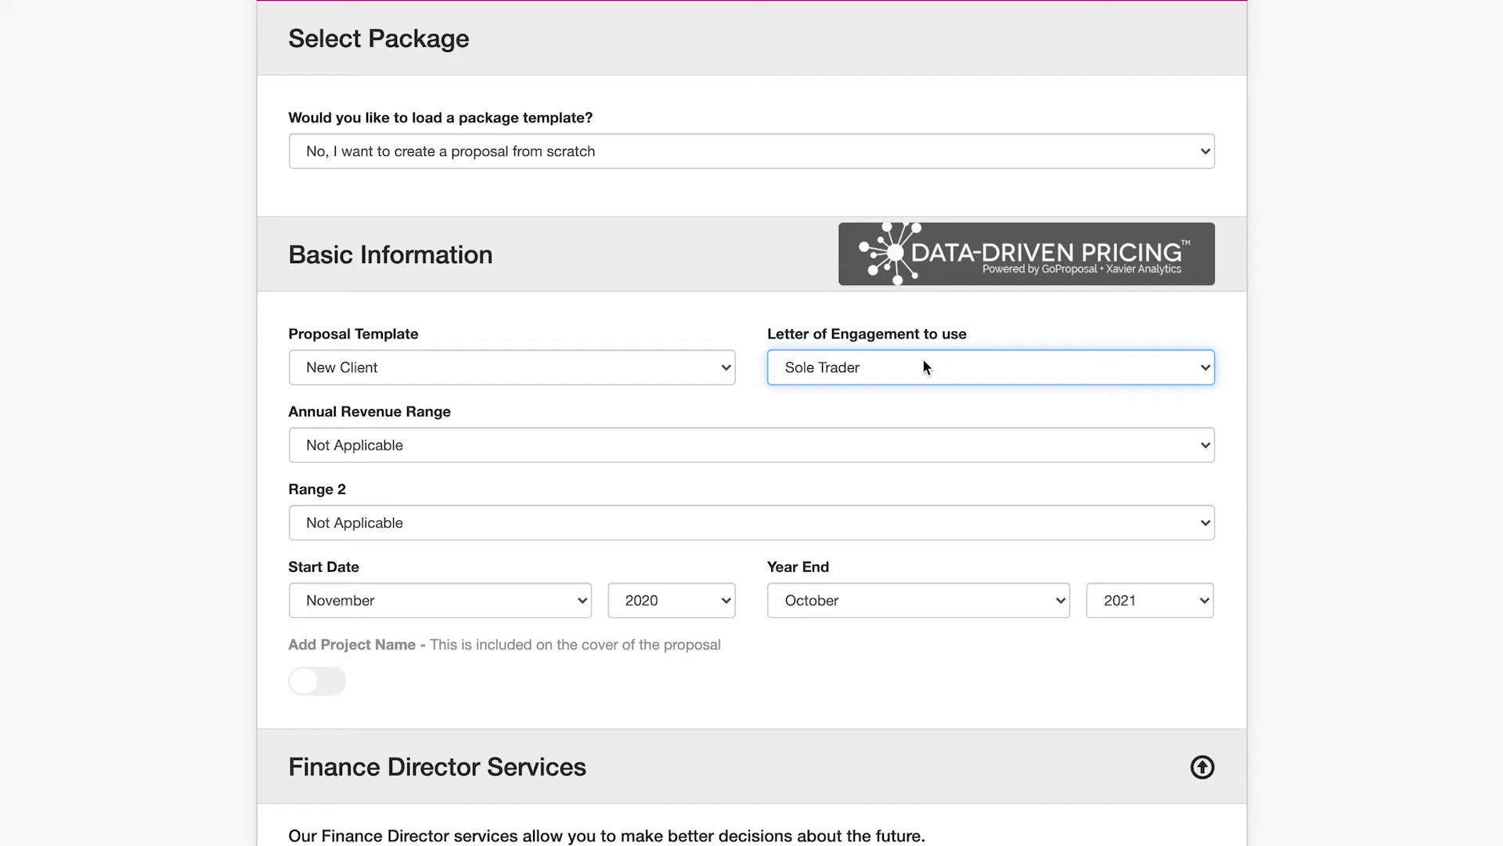
- Set the proposal's letter of engagement to Limited Company Audit with the first listed statutory auditor and audit reason Required, and include Monthly Management Accounts
click(922, 367)
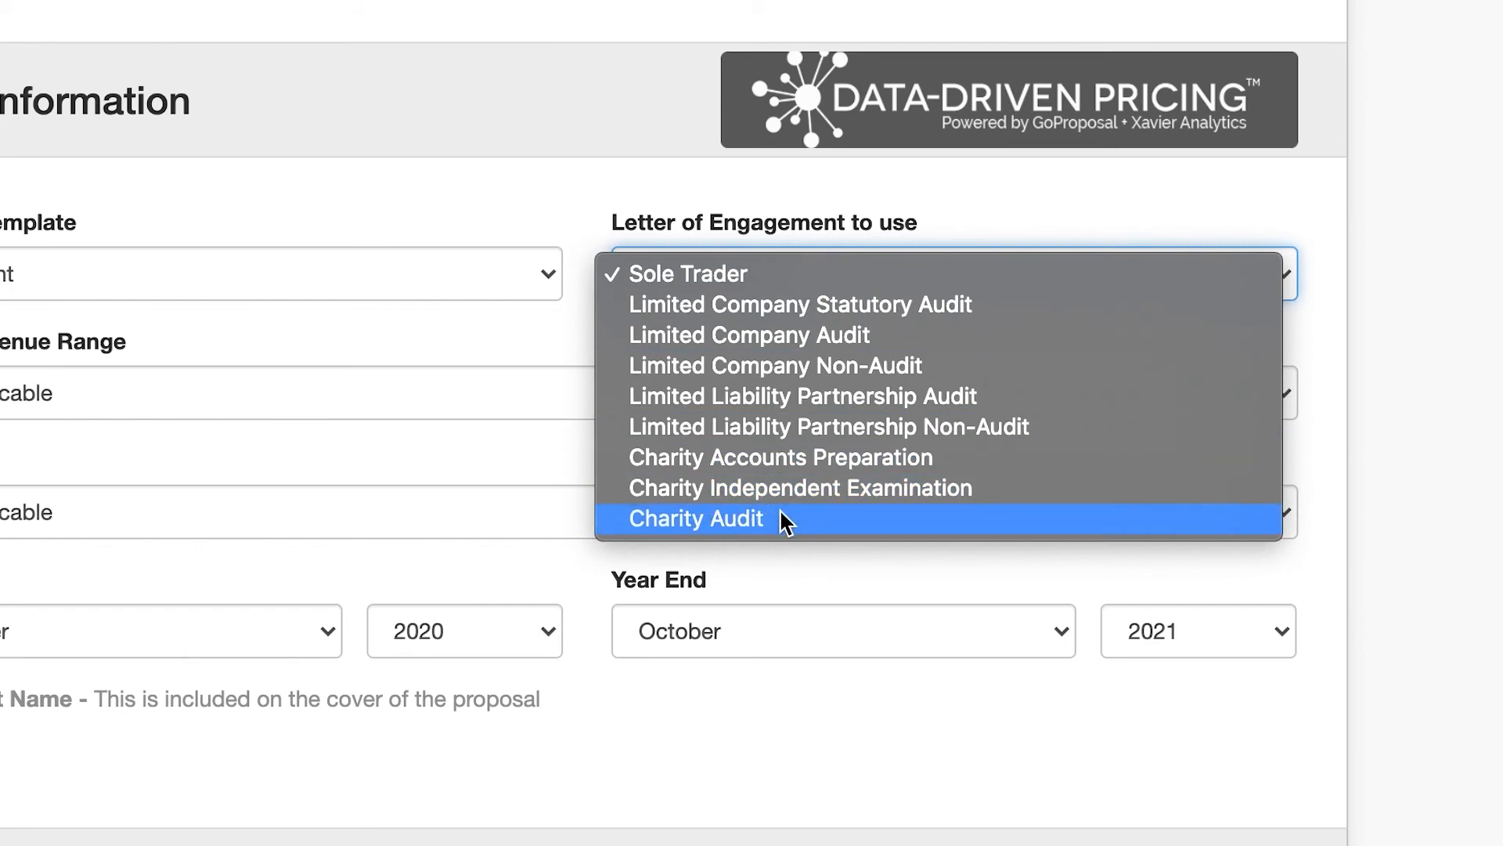
click(786, 341)
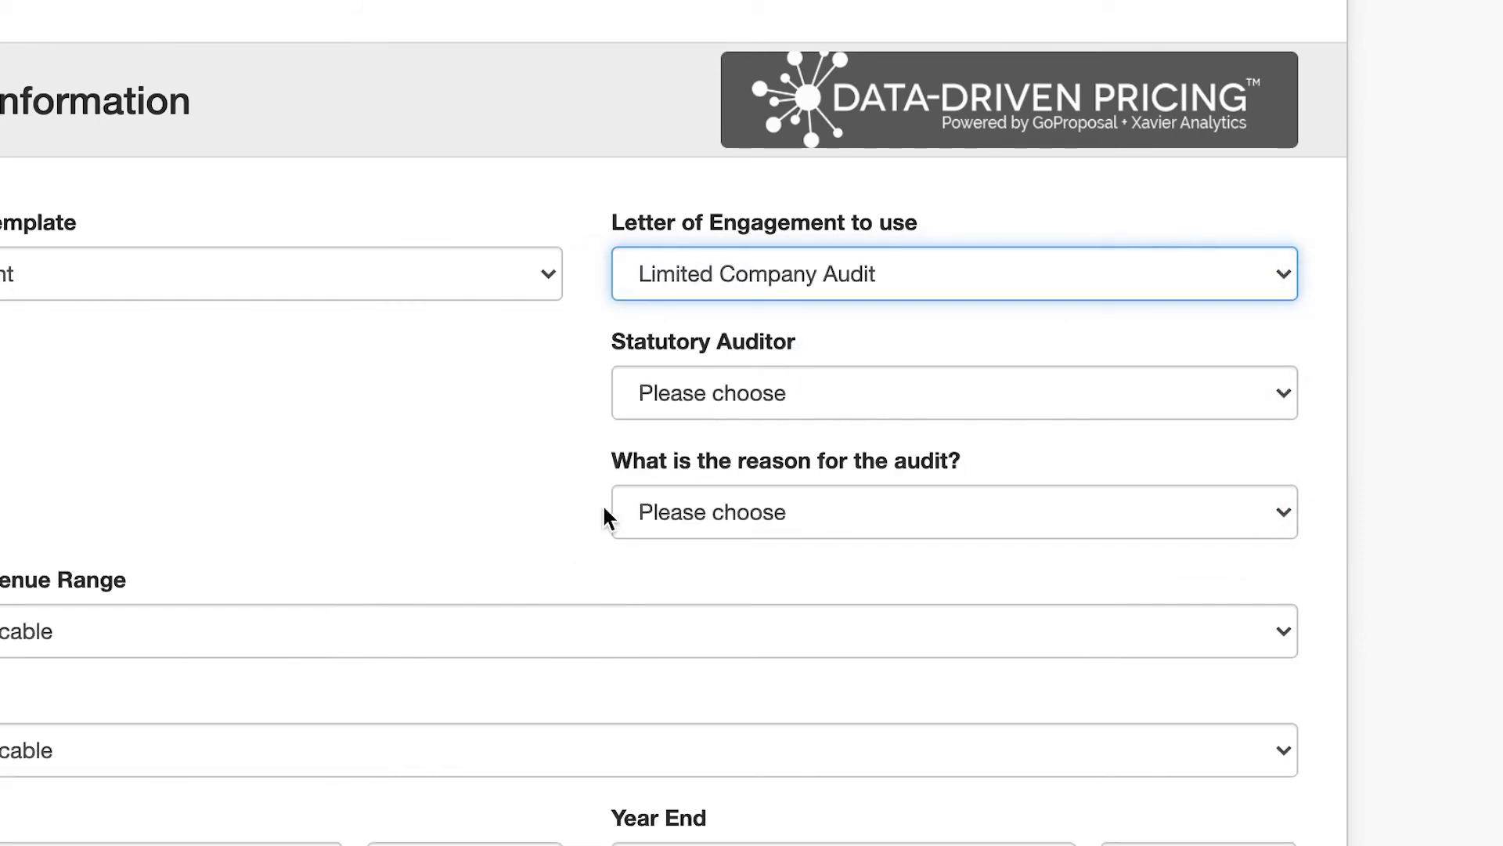
click(807, 384)
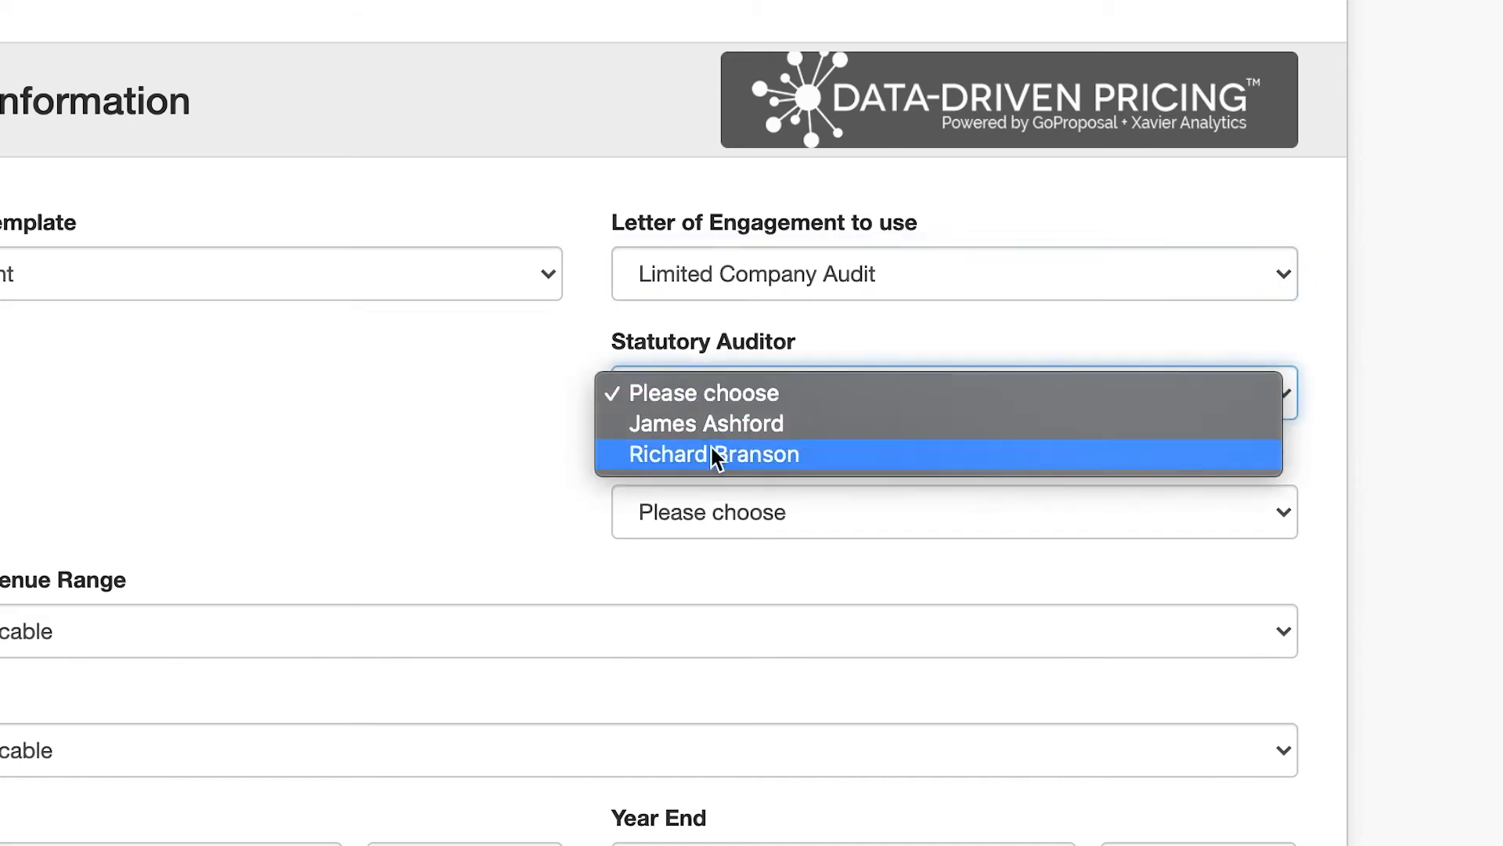
click(797, 429)
click(718, 496)
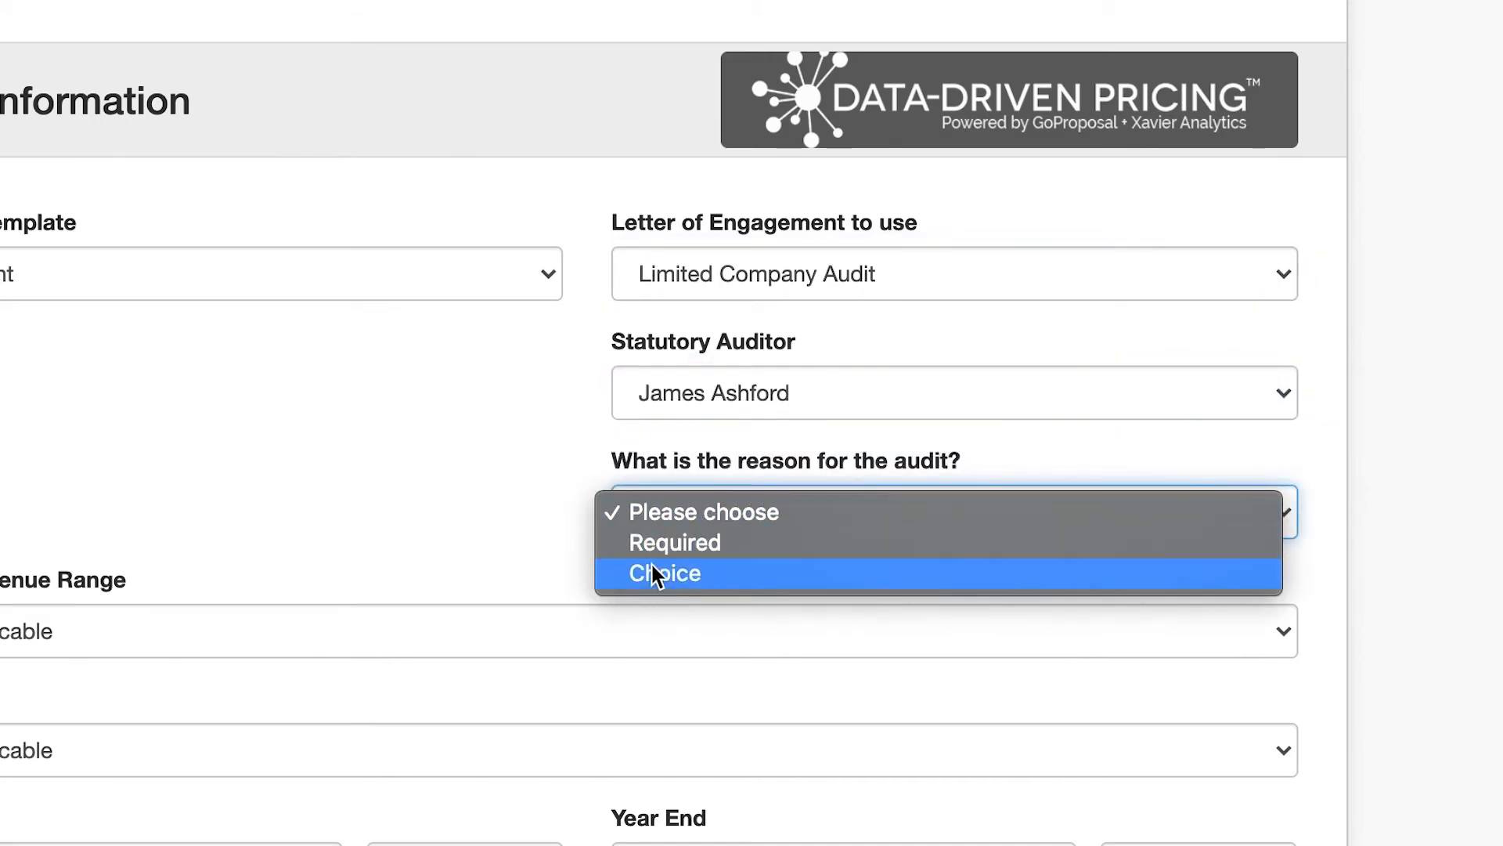
click(693, 546)
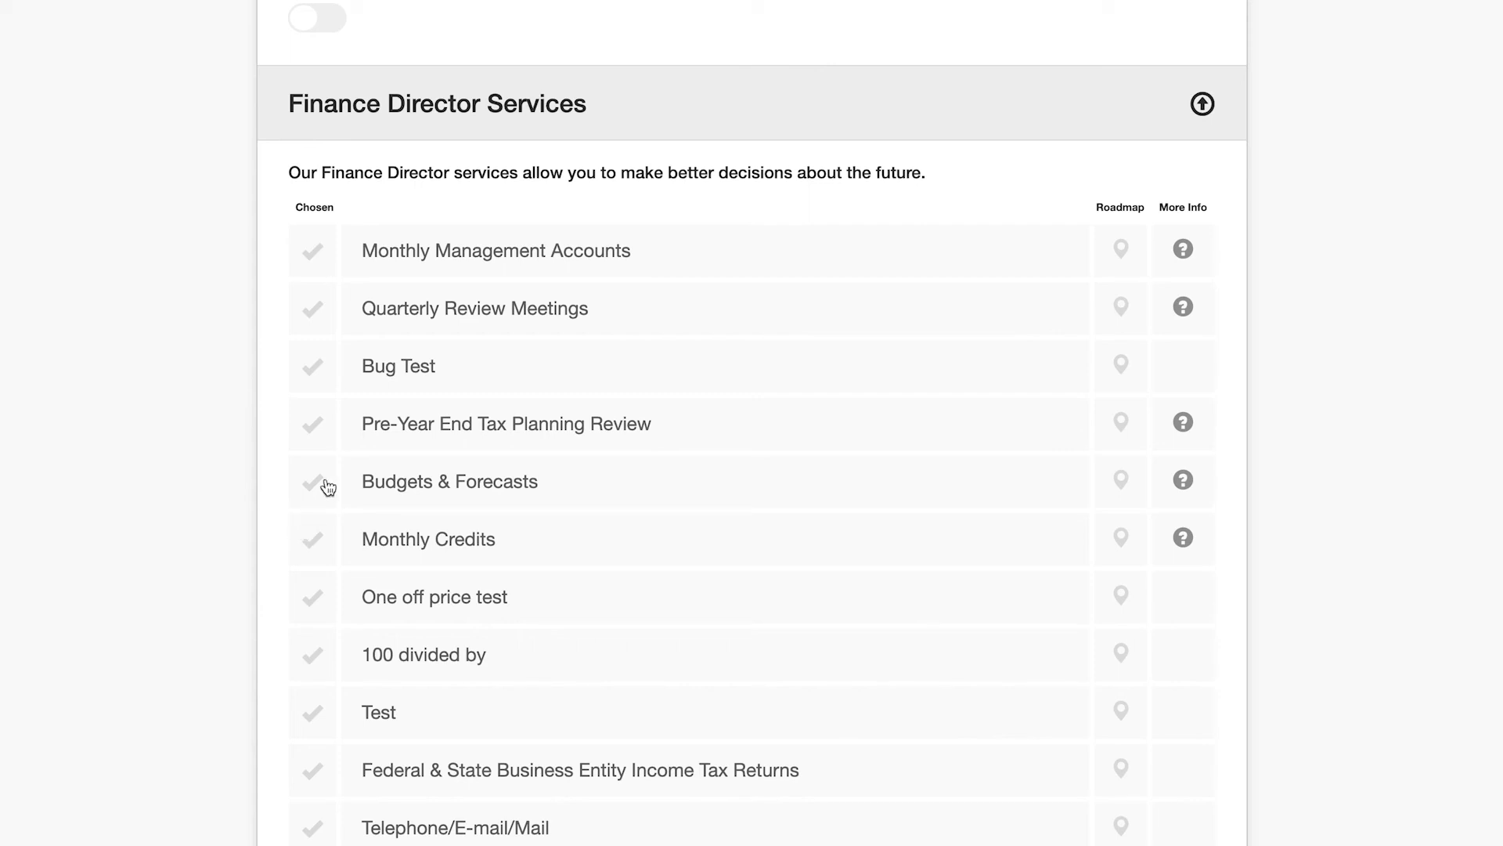
click(314, 251)
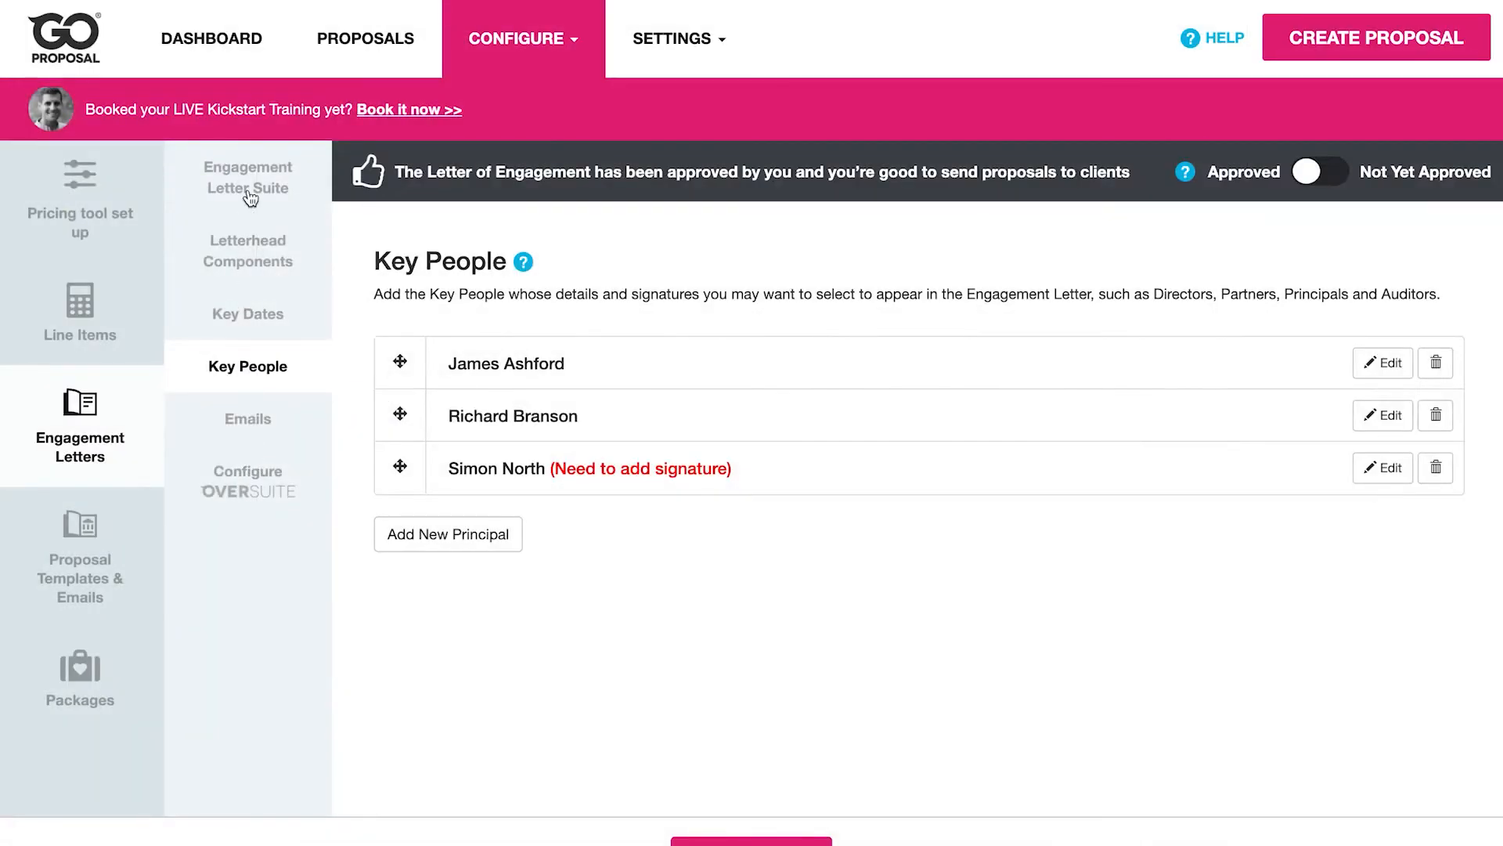
- Return to the Engagement Letter Suite and open the Sole Trader scope for editing
click(249, 196)
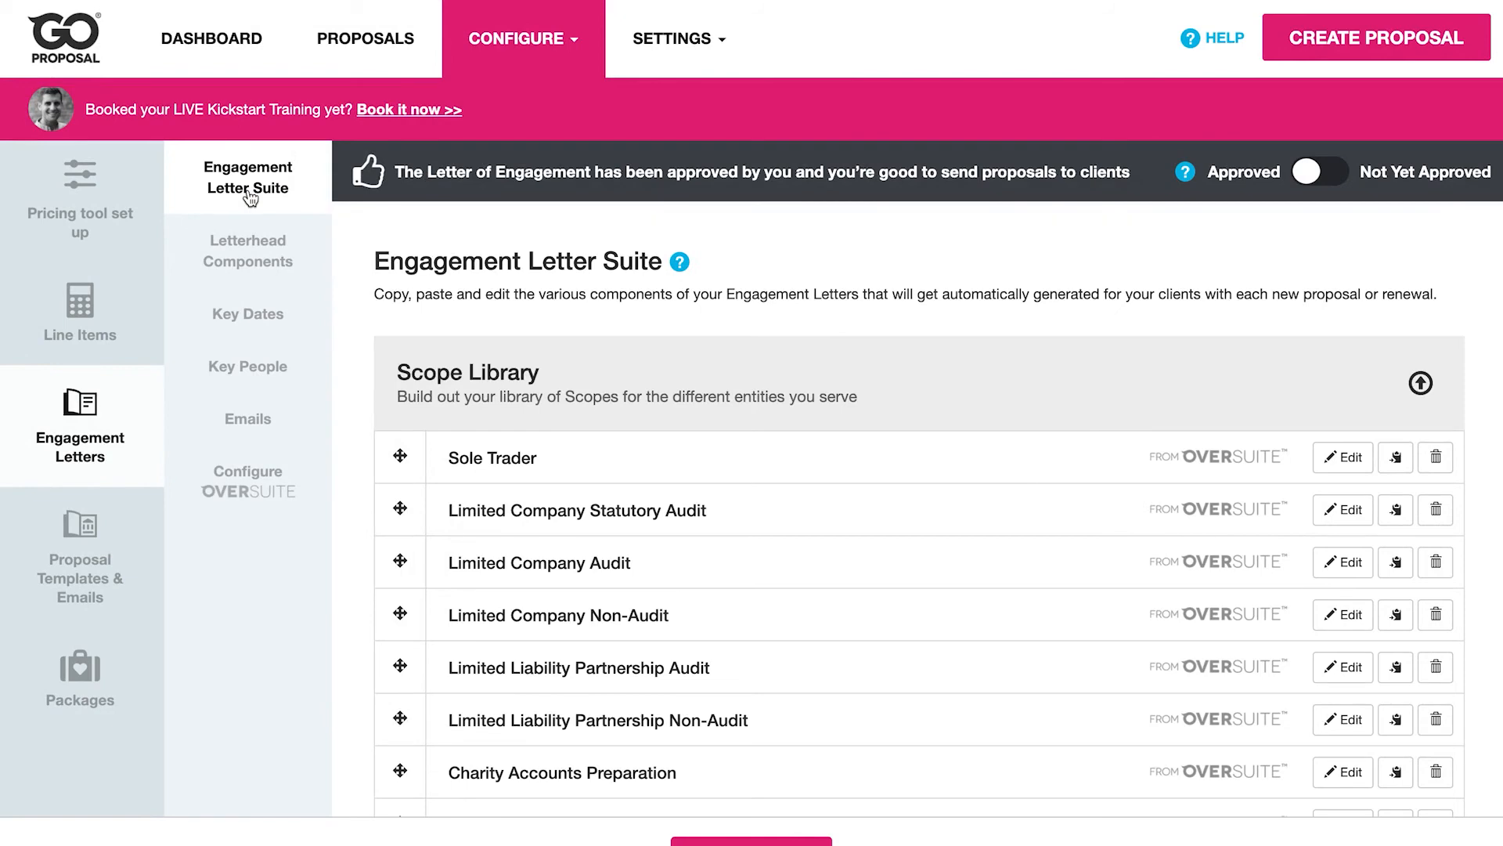
click(1348, 456)
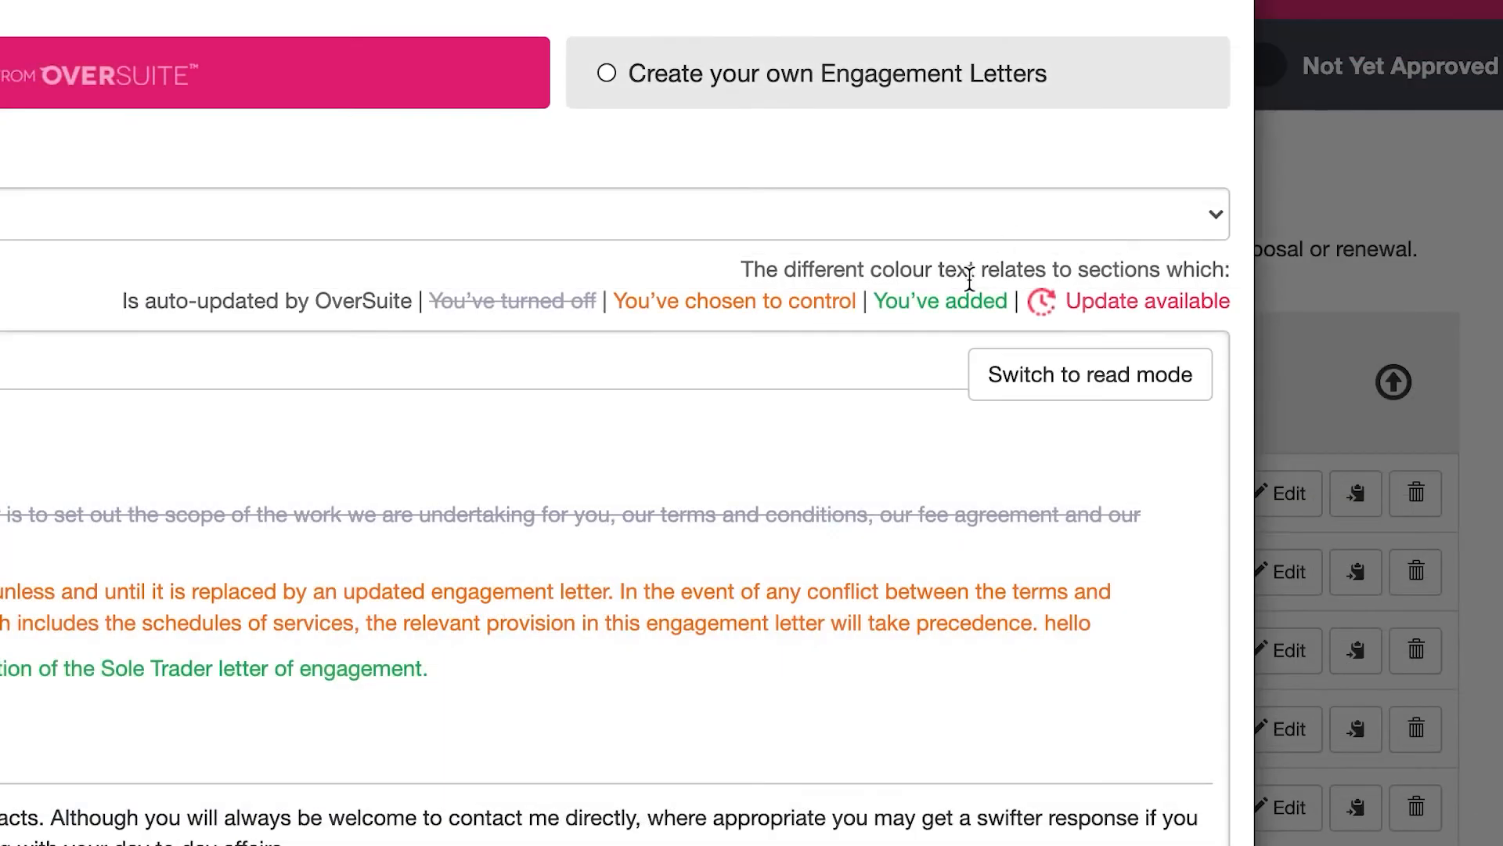